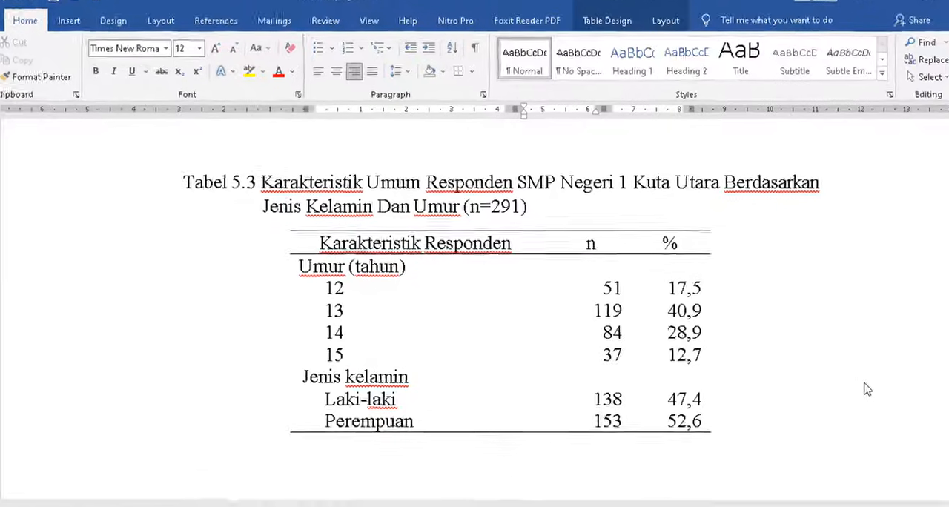
Step: Look over the finished open-sided versions of Tabel 5.3, 5.4 and 5.5, checking their borders, alignment and captions
scroll(793, 409, down, 8)
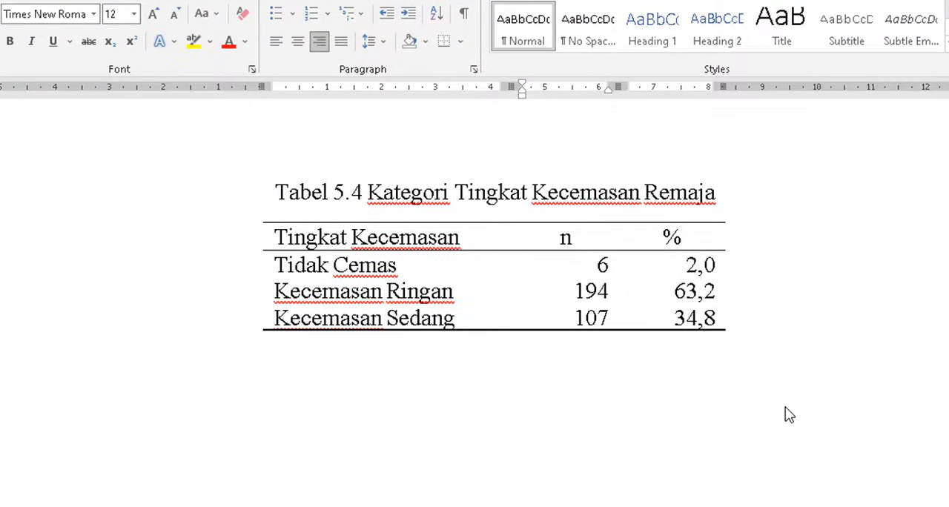
scroll(789, 415, down, 5)
scroll(789, 415, down, 2)
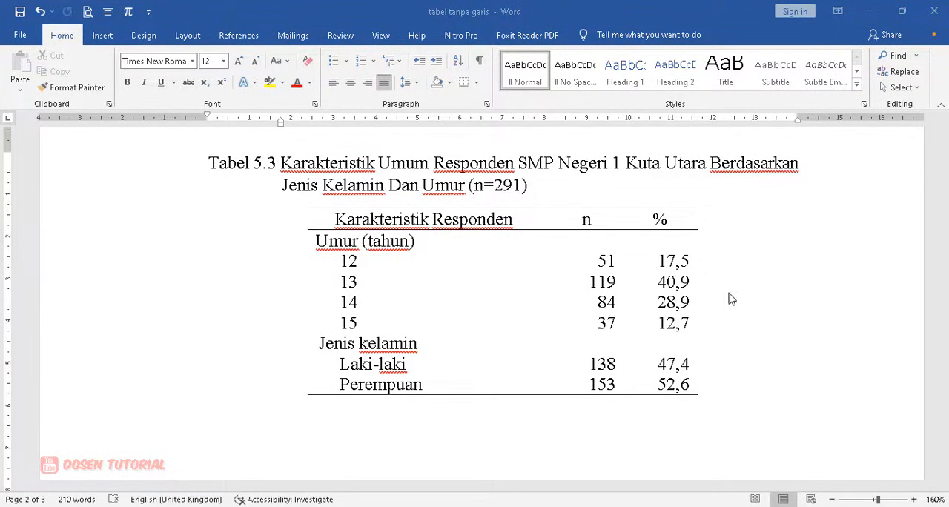
scroll(696, 304, down, 5)
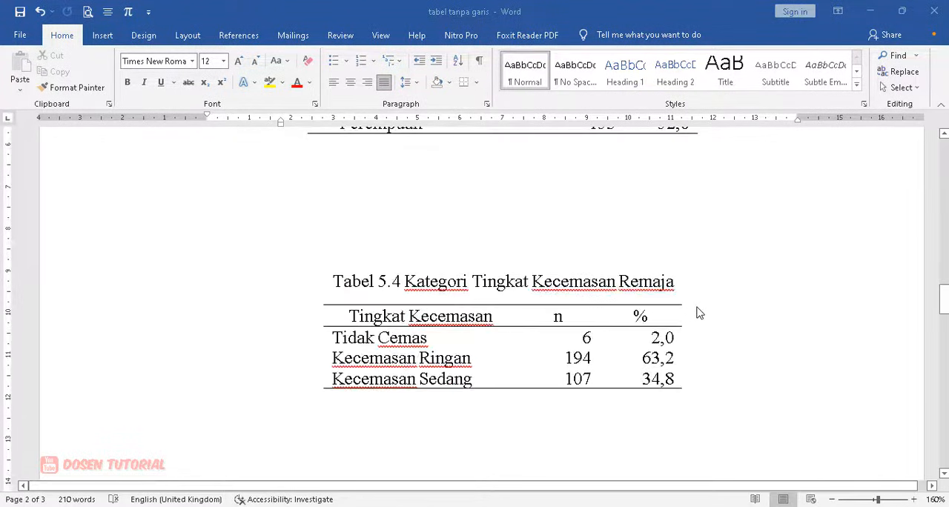
scroll(697, 311, up, 6)
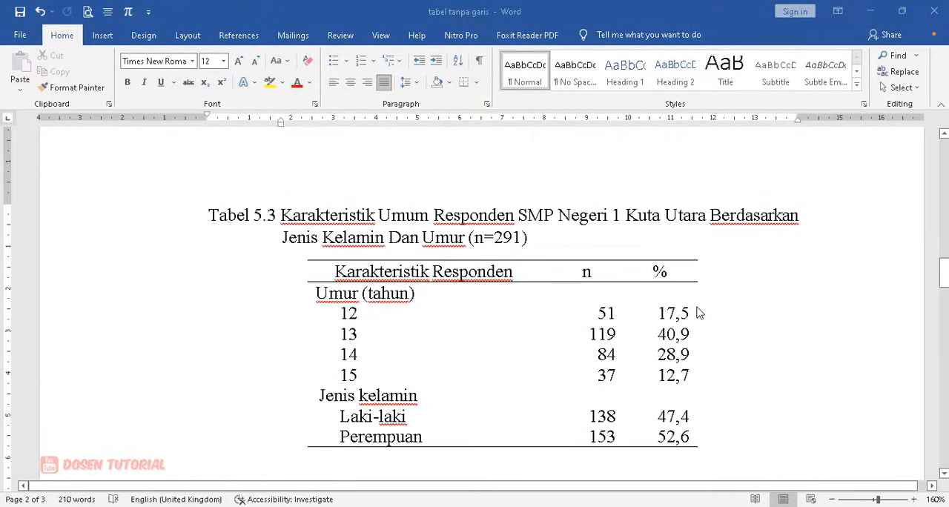
scroll(699, 312, down, 5)
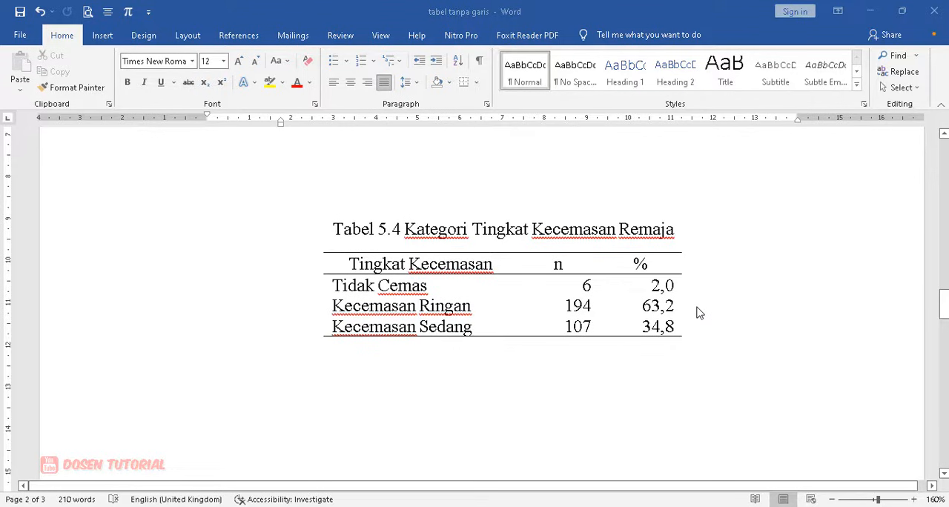
scroll(697, 313, down, 5)
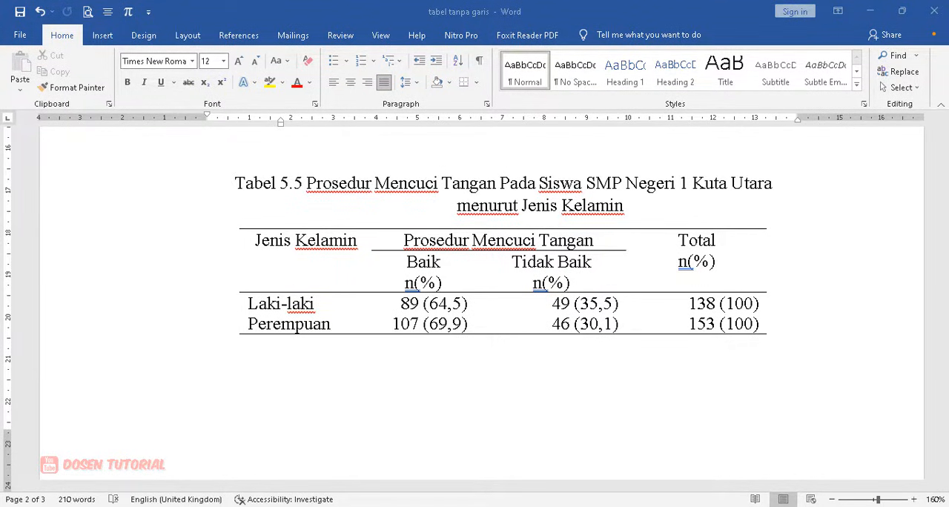
Step: Examine the unformatted, fully bordered versions of Tabel 5.3, 5.4 and 5.5 on page 1, including their captions and cell contents
scroll(429, 403, up, 15)
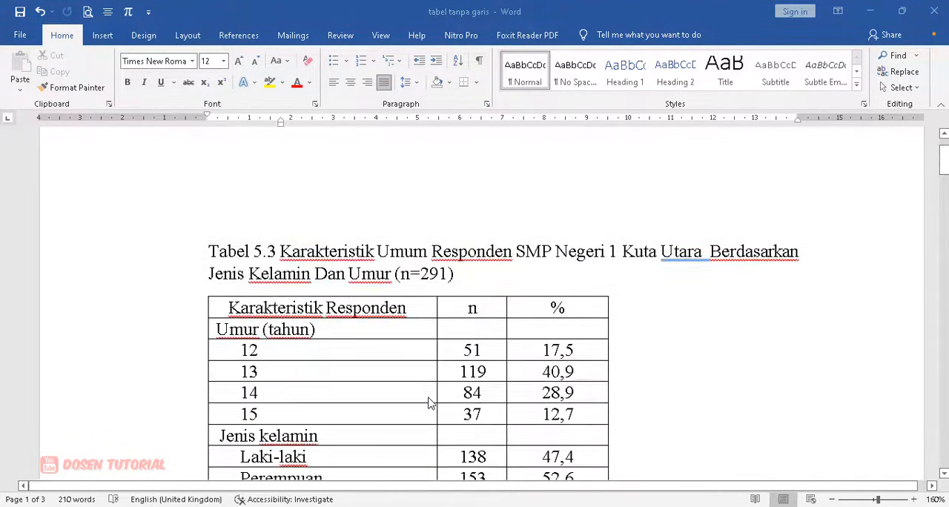
scroll(429, 403, down, 1)
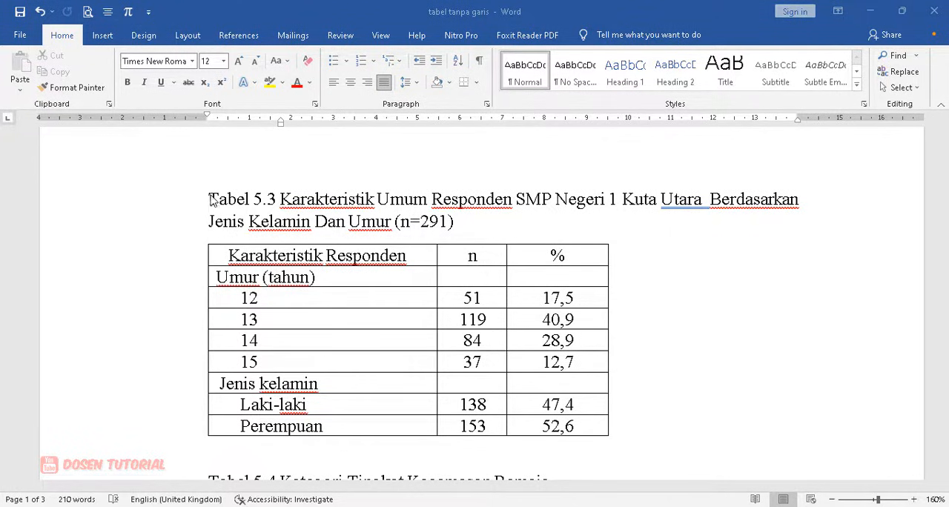
drag(209, 198, 460, 226)
click(337, 222)
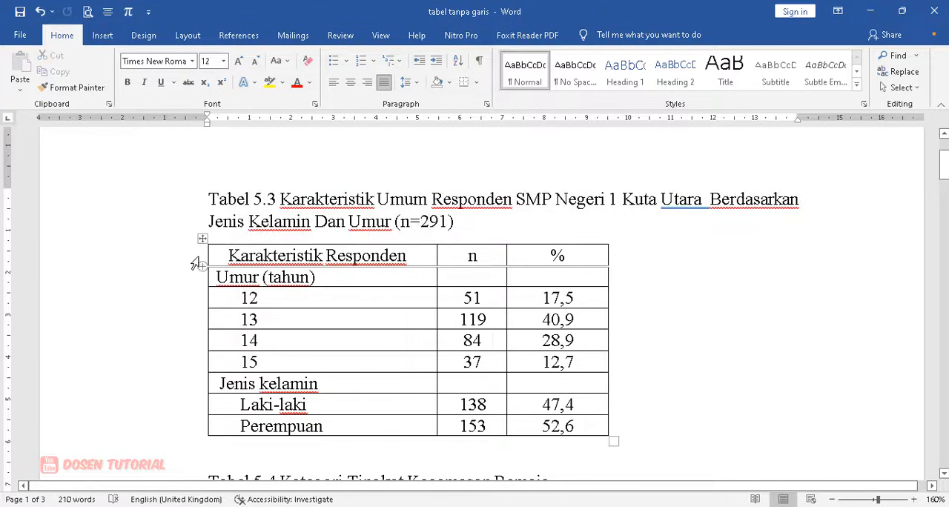
drag(235, 254, 568, 425)
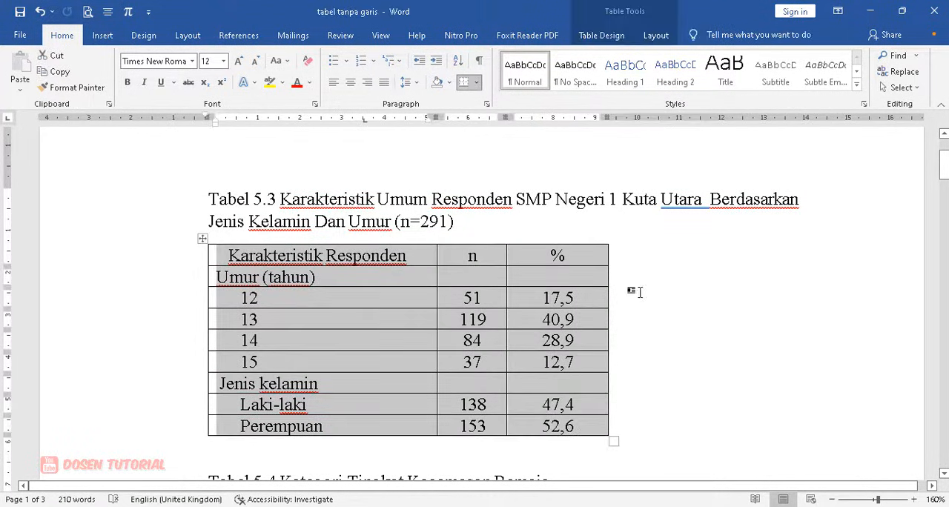
scroll(620, 321, down, 5)
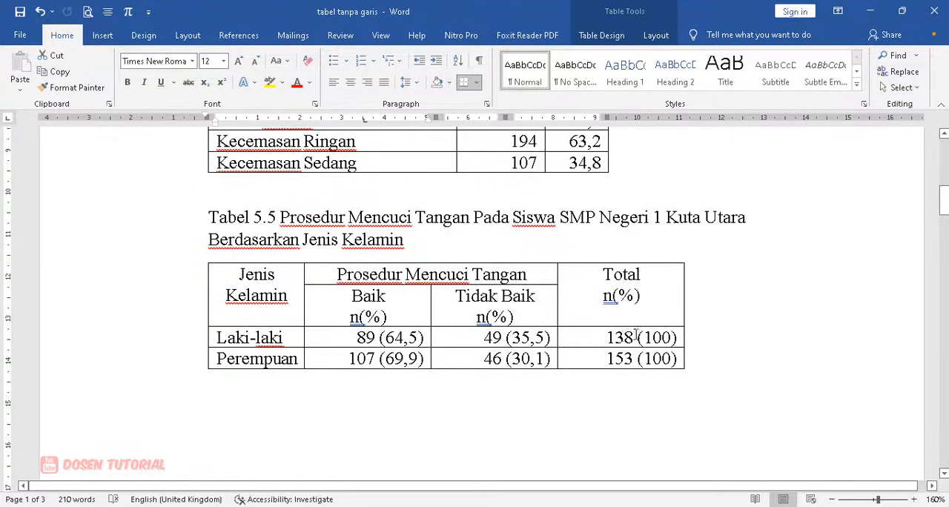
scroll(637, 335, up, 5)
click(728, 316)
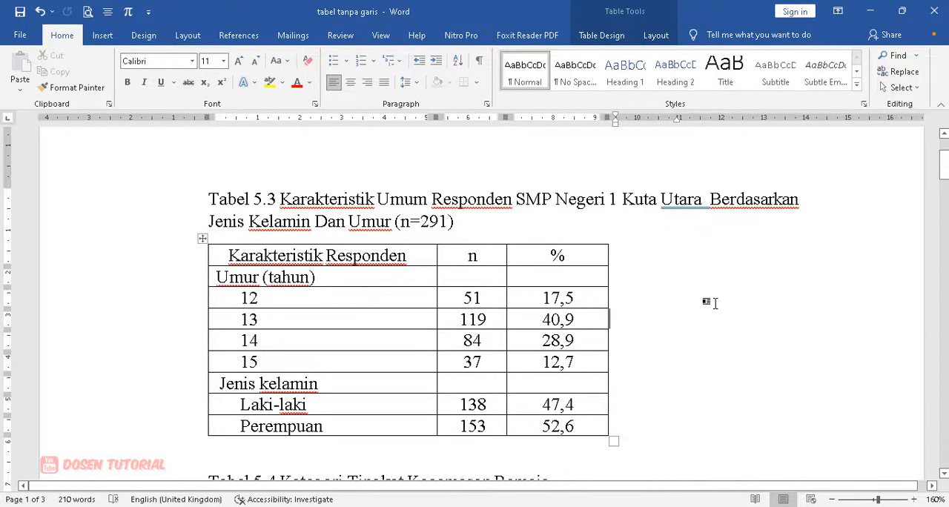
Step: Set the preferred width of the n and % columns in the bordered Tabel 5.3 to 1,5 cm
click(470, 255)
click(567, 255)
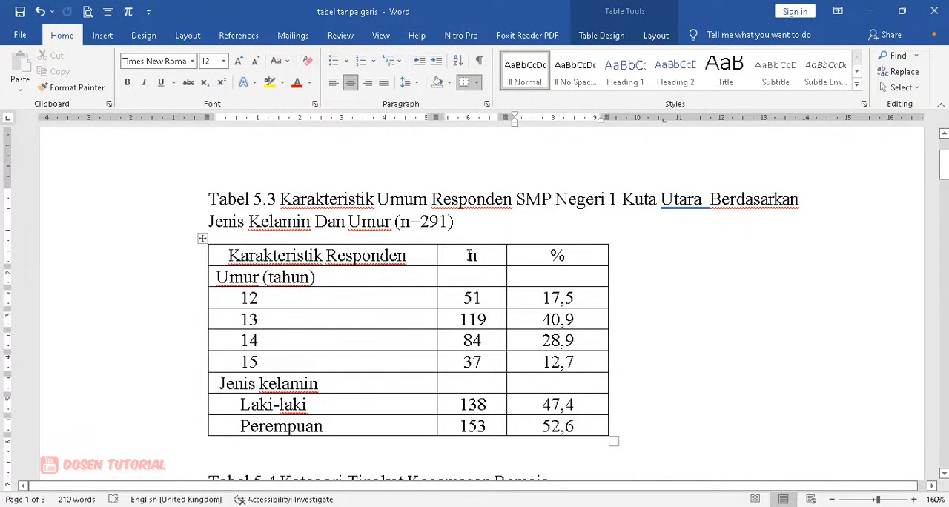
drag(471, 255, 586, 429)
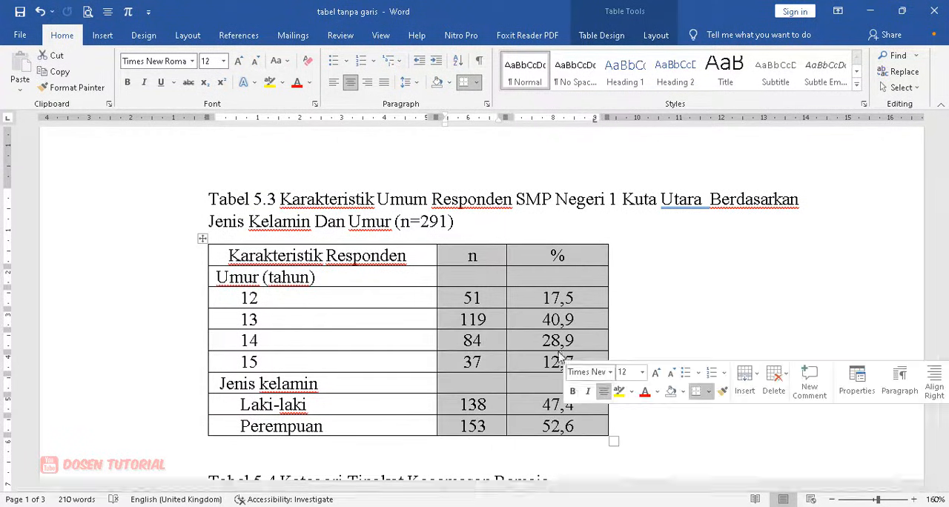
right_click(523, 259)
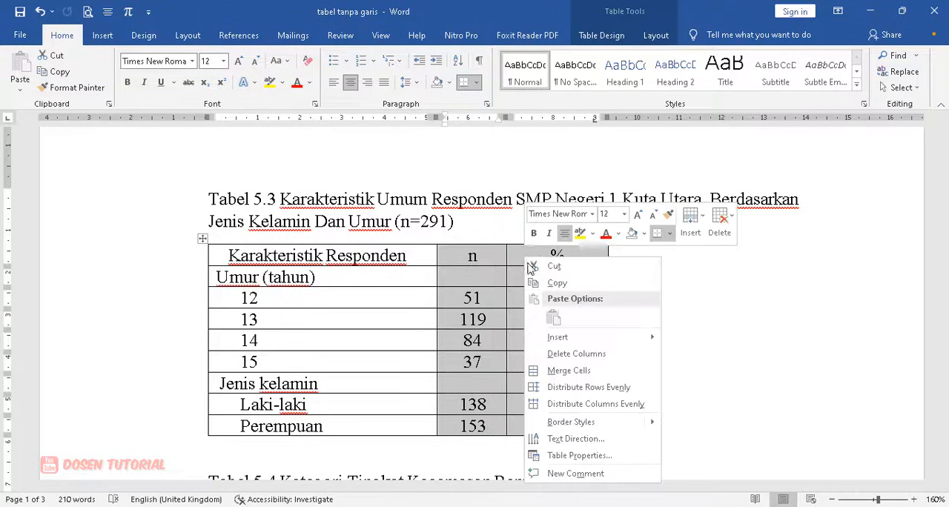
click(579, 456)
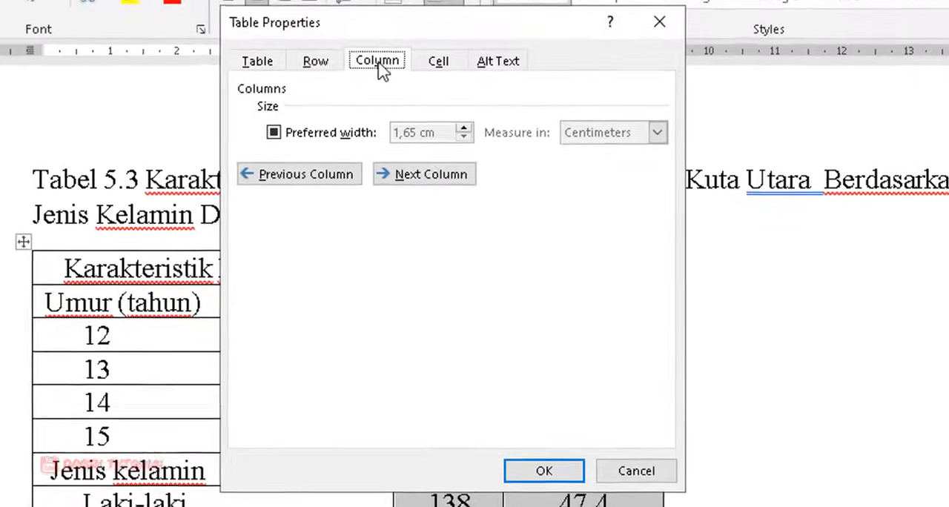
click(410, 110)
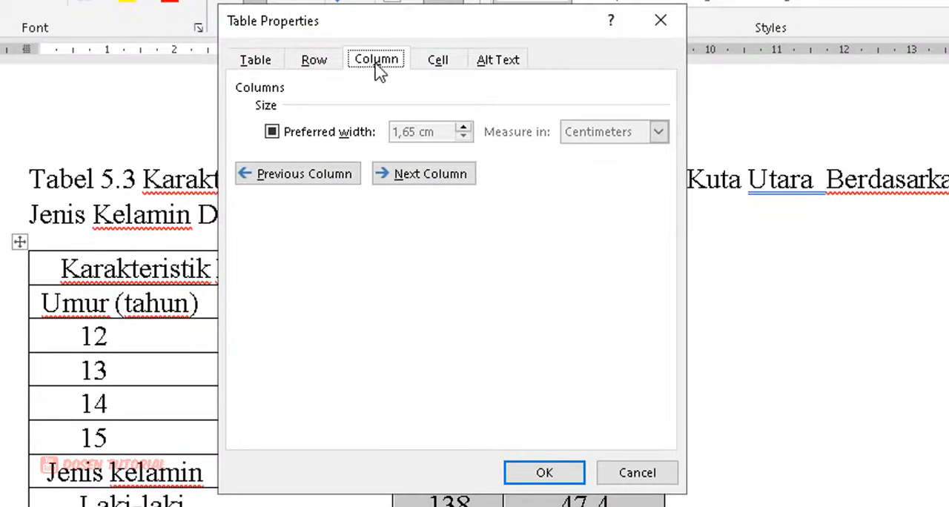
click(271, 135)
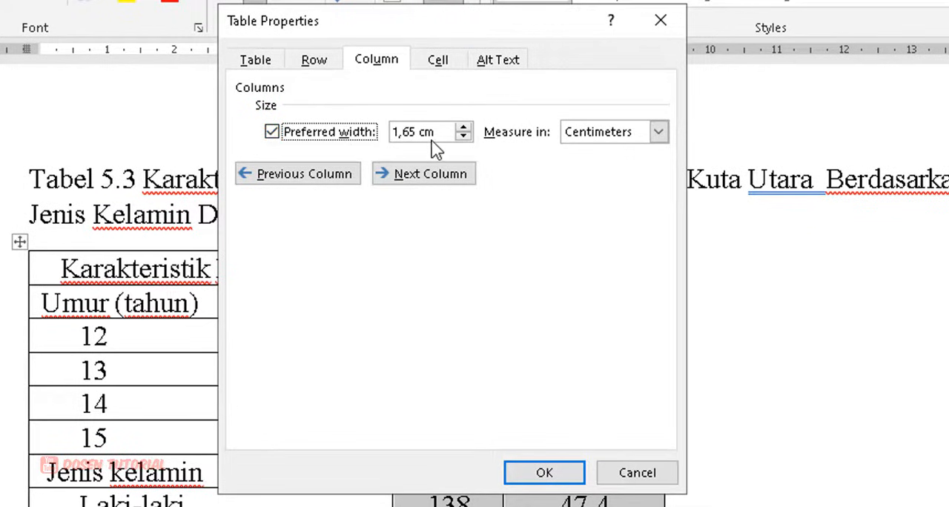
drag(508, 30, 948, 75)
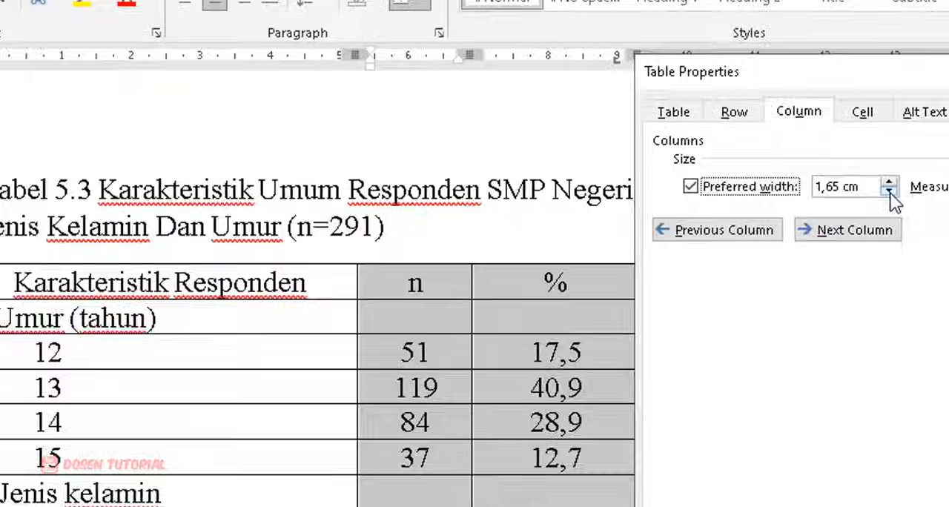
click(888, 191)
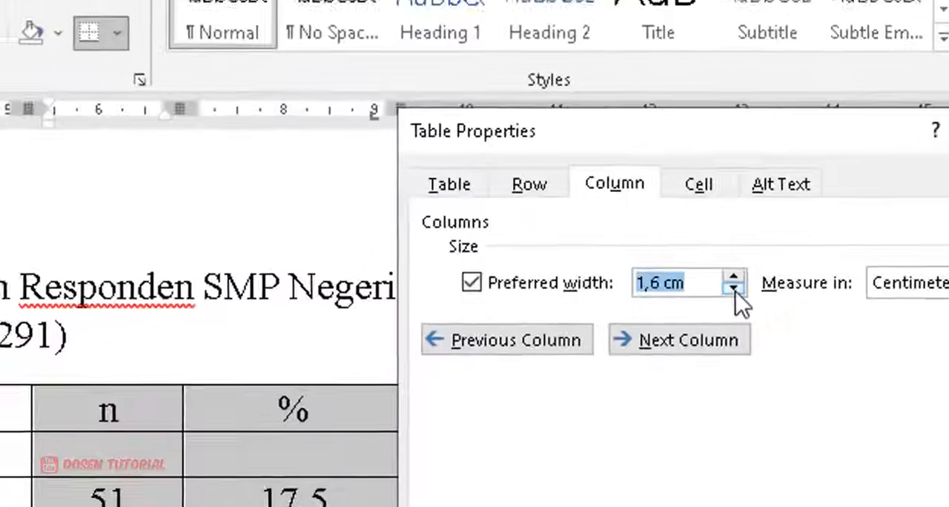
click(888, 192)
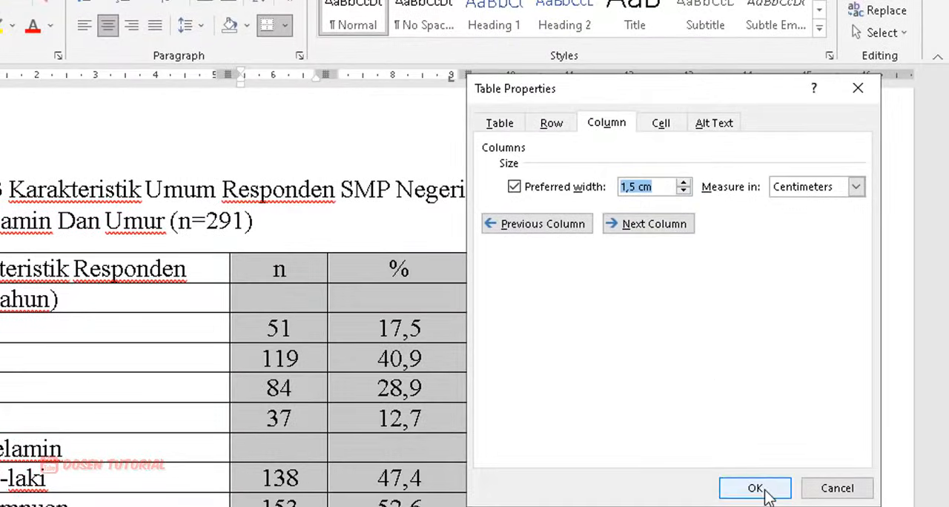
click(762, 488)
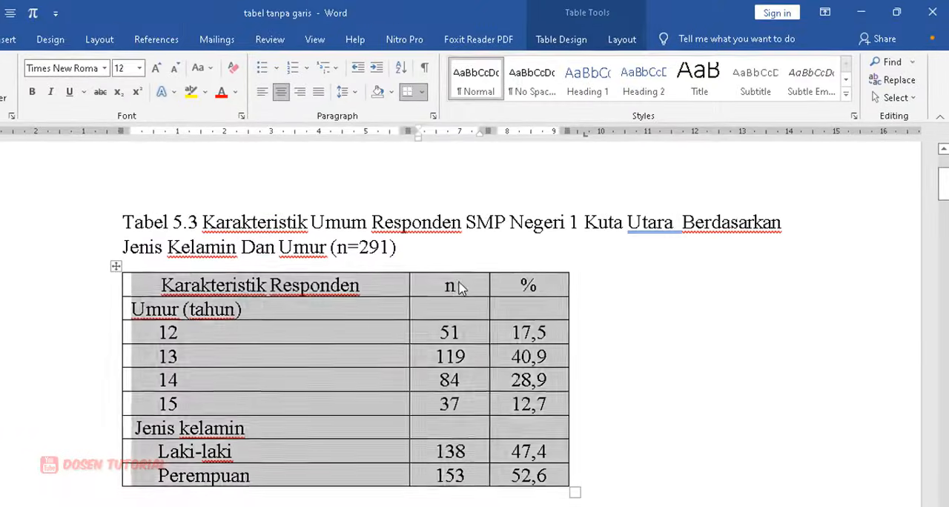
Step: Right-align the numbers in the n and % columns of Tabel 5.3, from the age 12 row through Perempuan
click(391, 279)
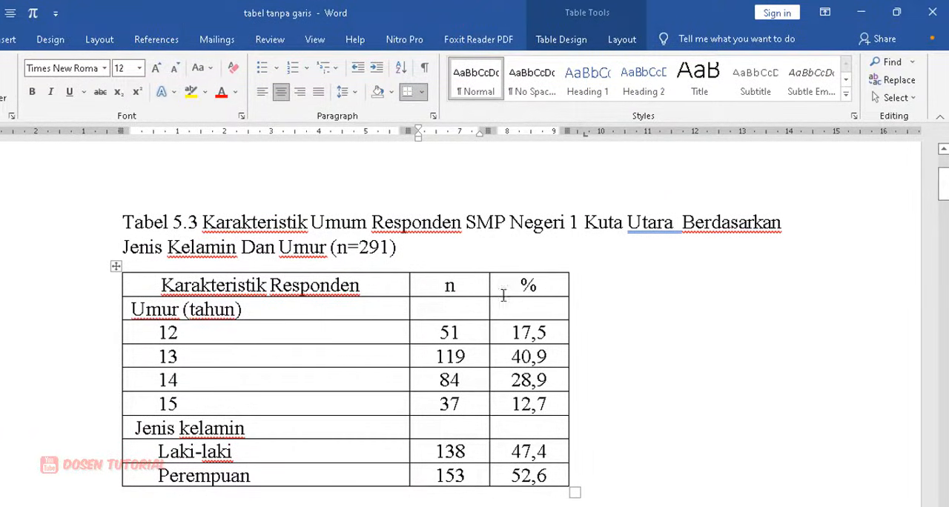
drag(439, 332, 556, 476)
click(444, 331)
drag(444, 331, 537, 474)
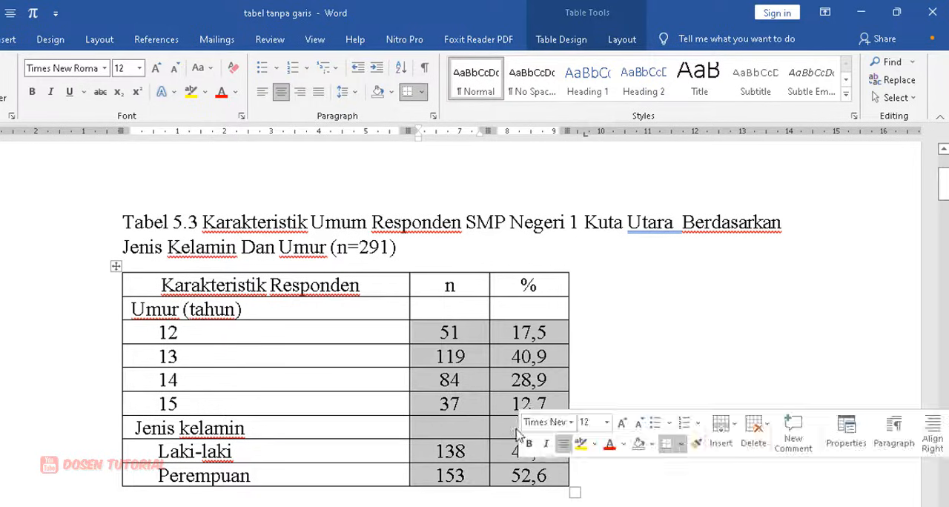
click(299, 92)
click(465, 338)
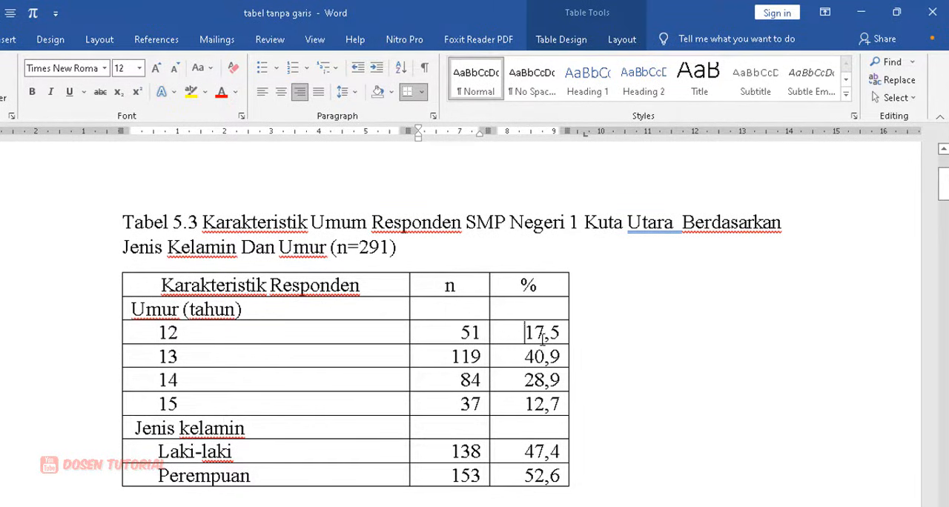
mouse_move(532, 332)
mouse_down()
mouse_move(557, 359)
mouse_move(561, 473)
mouse_up()
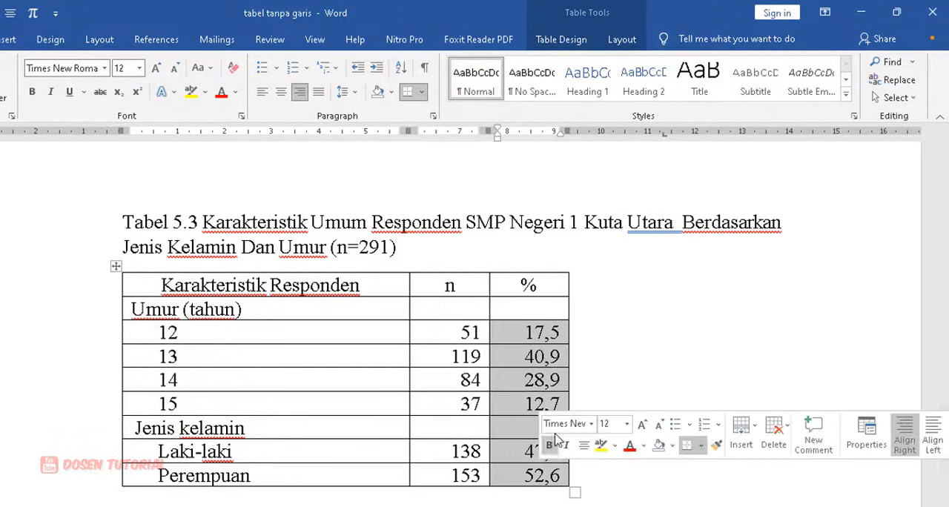
click(553, 333)
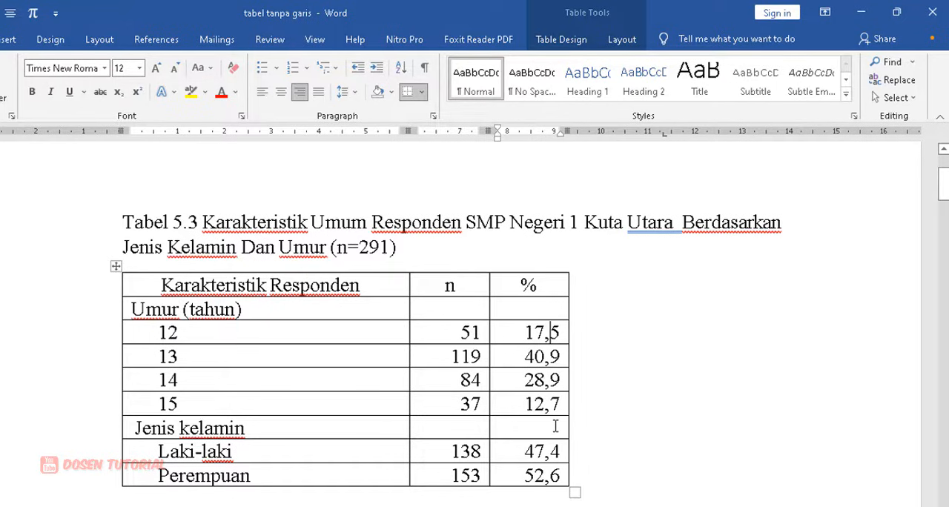
Step: Select the whole table under the Tabel 5.3 caption and centre it between the page margins
scroll(554, 434, down, 1)
scroll(540, 383, down, 3)
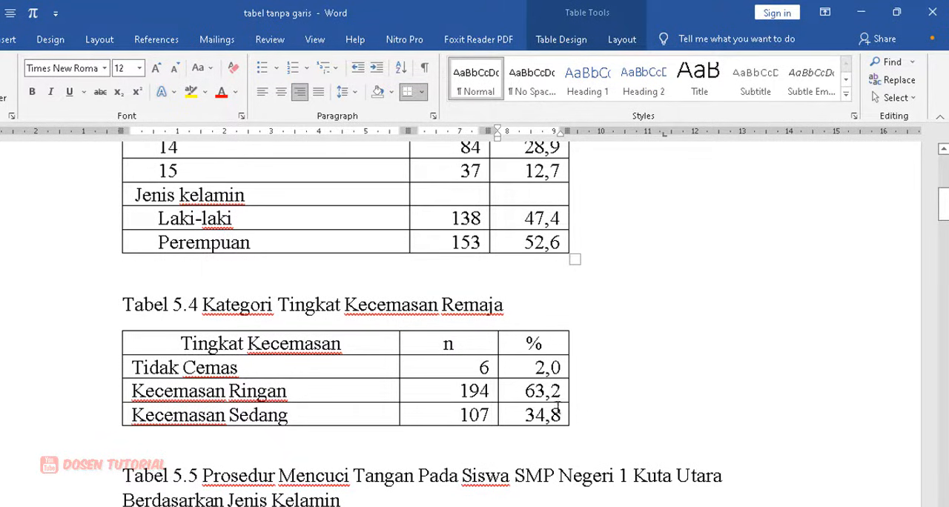
scroll(561, 361, up, 3)
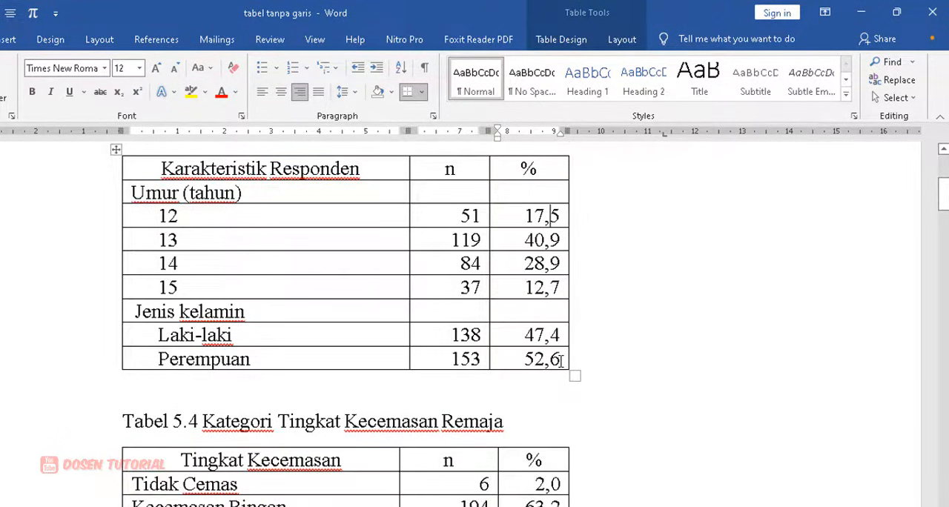
scroll(561, 361, up, 2)
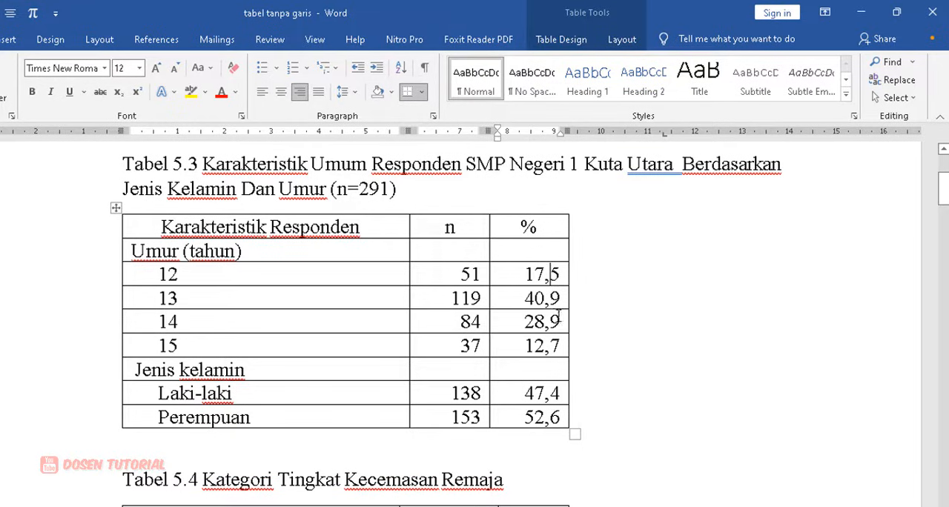
scroll(556, 306, up, 2)
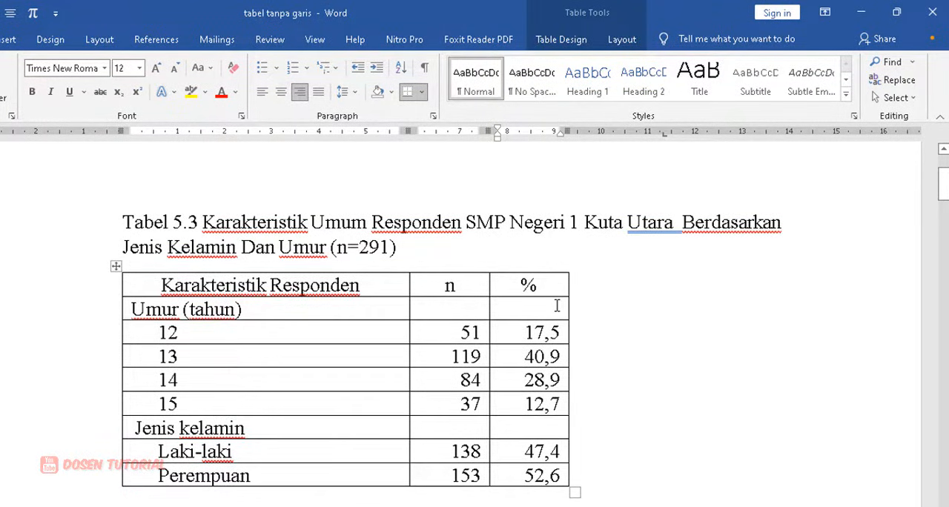
click(115, 266)
click(141, 288)
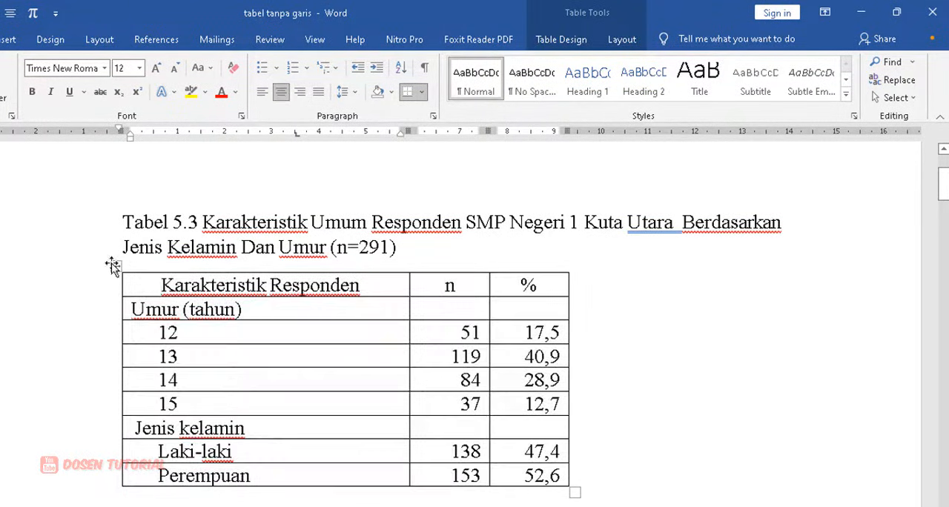
click(114, 265)
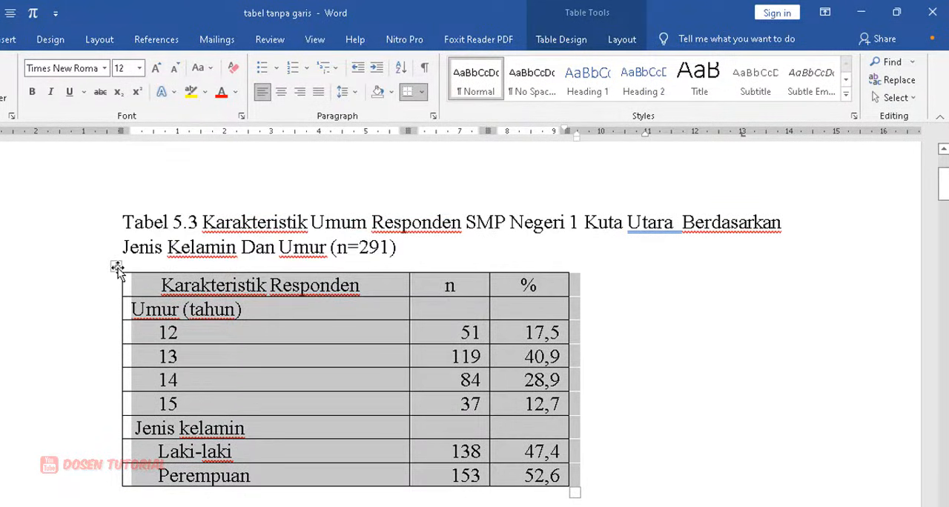
click(117, 268)
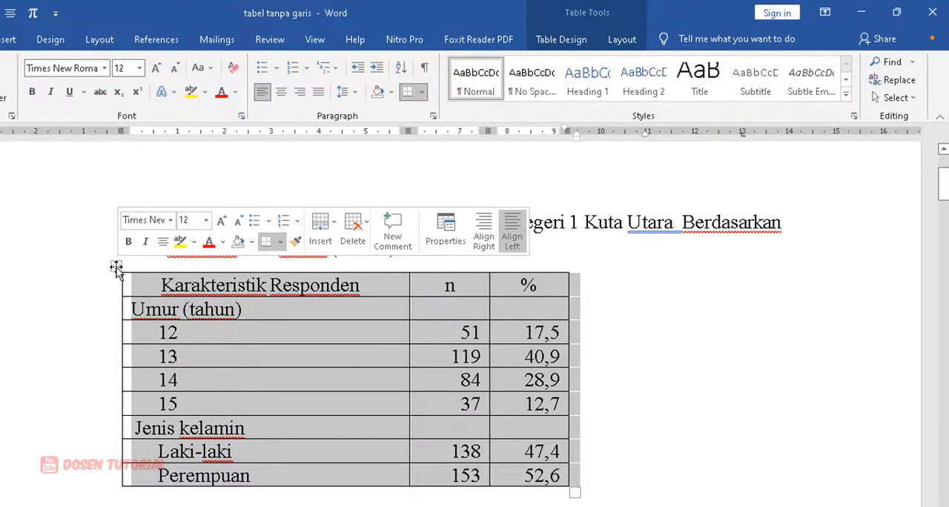
click(280, 94)
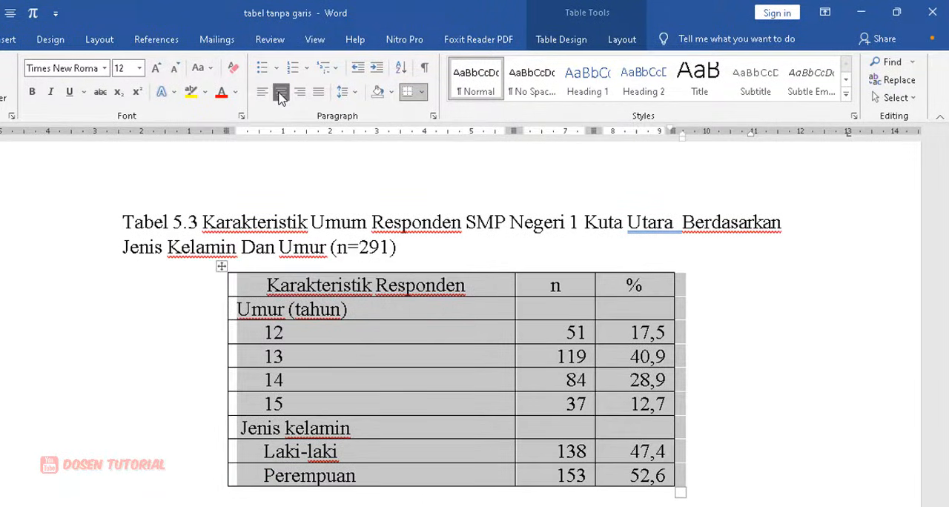
Step: Remove the left, inner and right vertical borders from the whole Tabel 5.3, keeping its horizontal lines
click(458, 252)
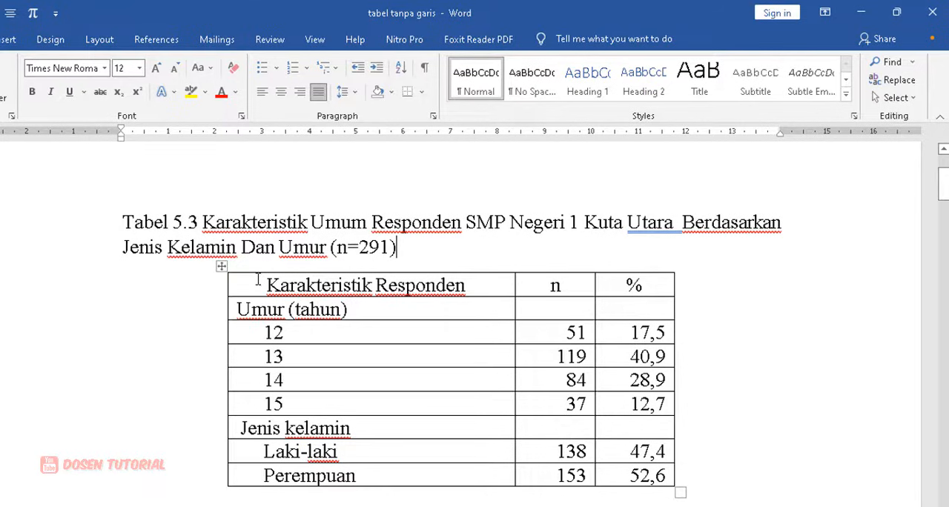
drag(257, 279, 662, 485)
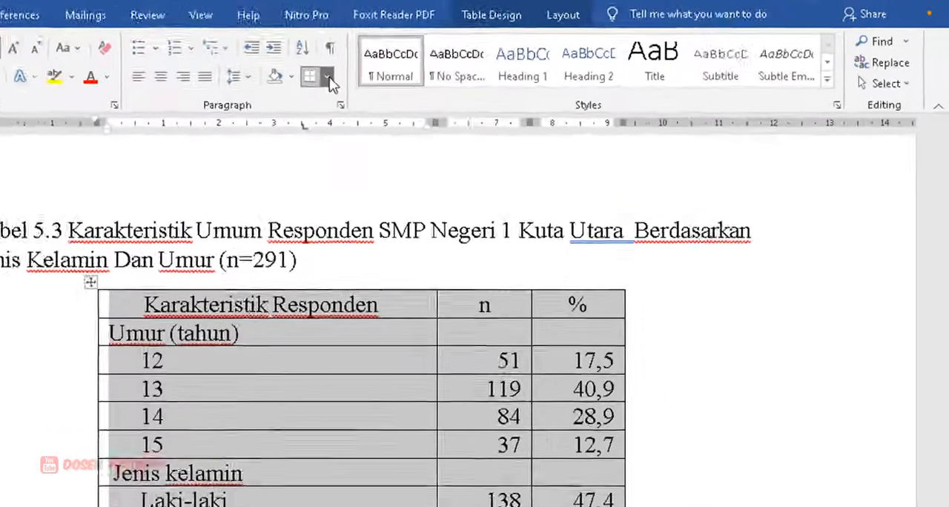
click(421, 91)
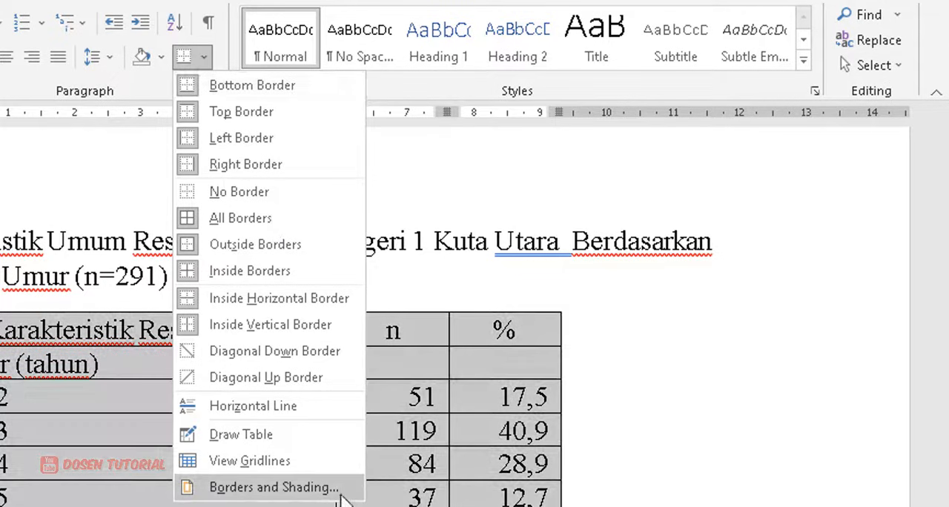
click(318, 488)
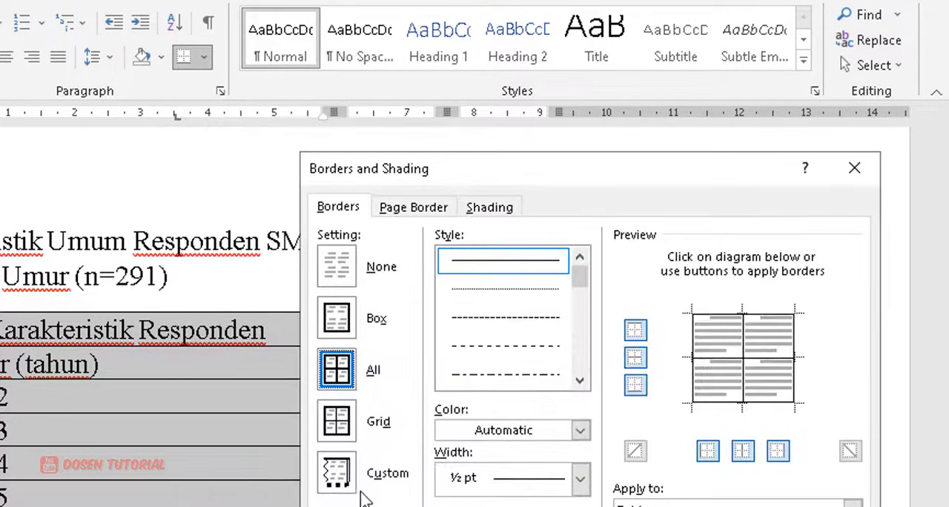
click(339, 211)
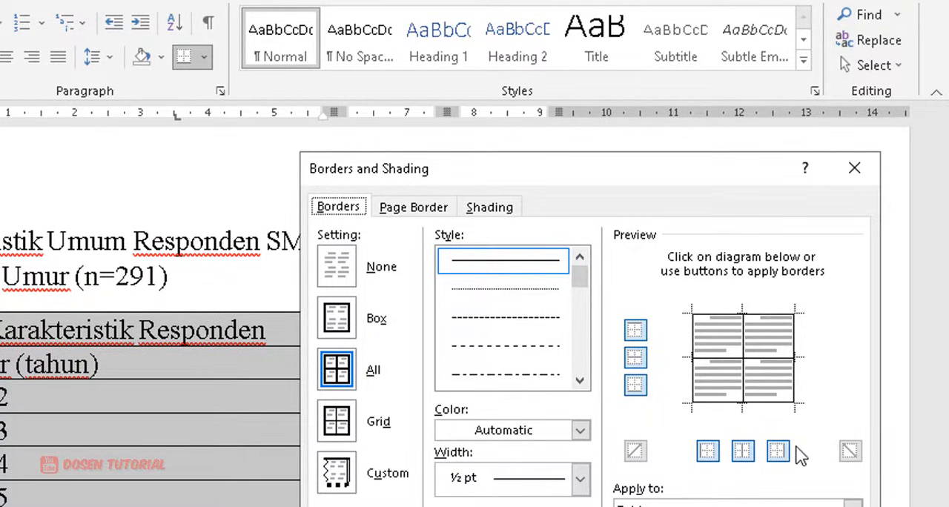
click(707, 454)
click(744, 453)
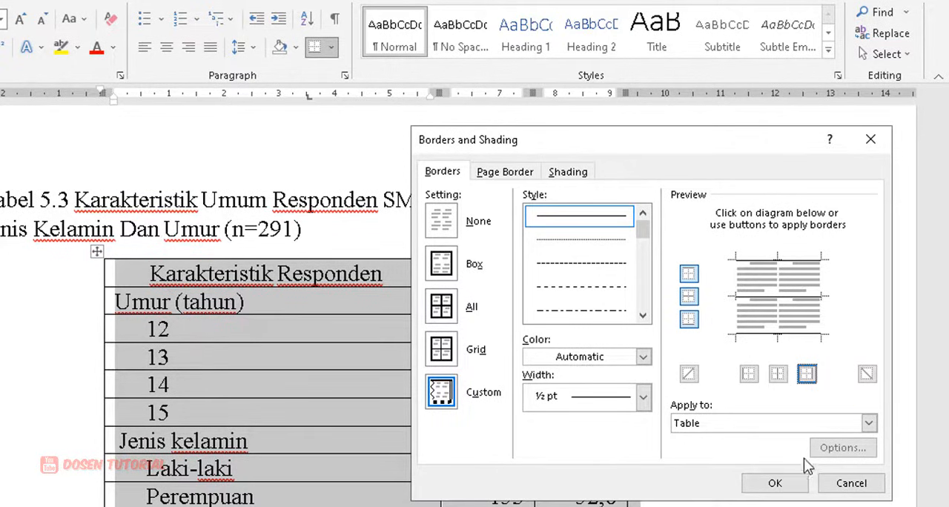
click(795, 485)
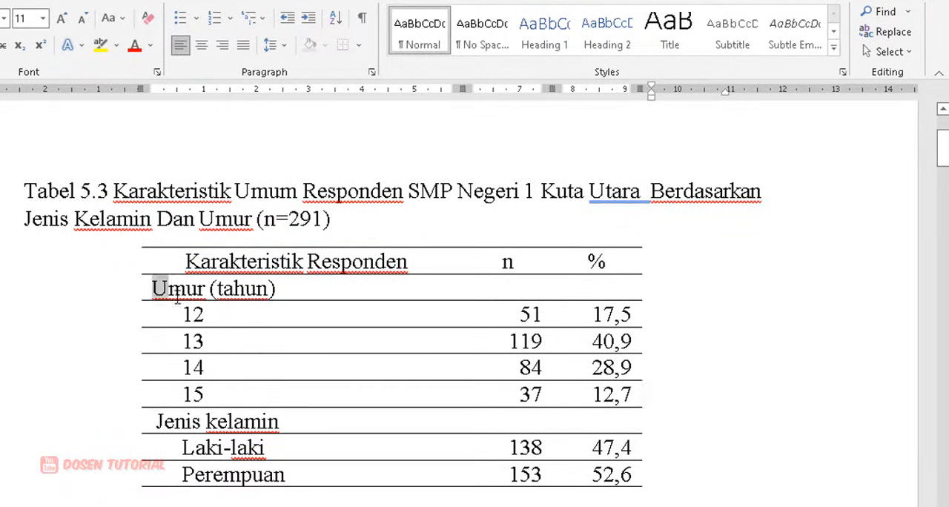
Step: Remove the inside horizontal borders from the Umur (tahun) row through the Perempuan row of Tabel 5.3, keeping the top and bottom lines
click(280, 288)
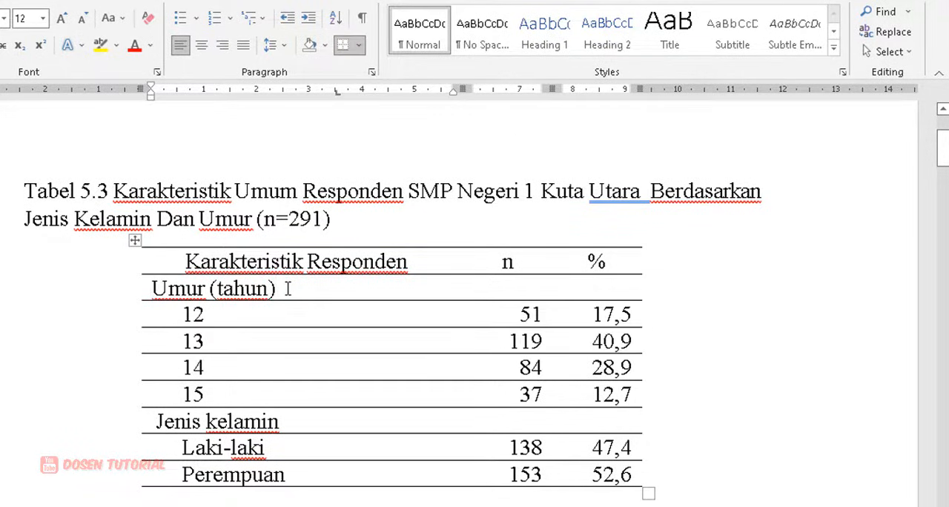
drag(152, 288, 613, 481)
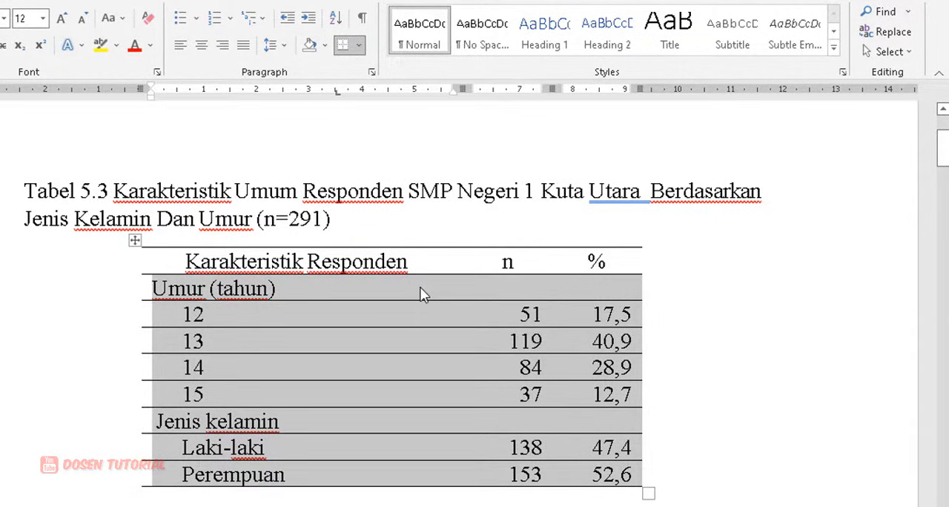
click(359, 46)
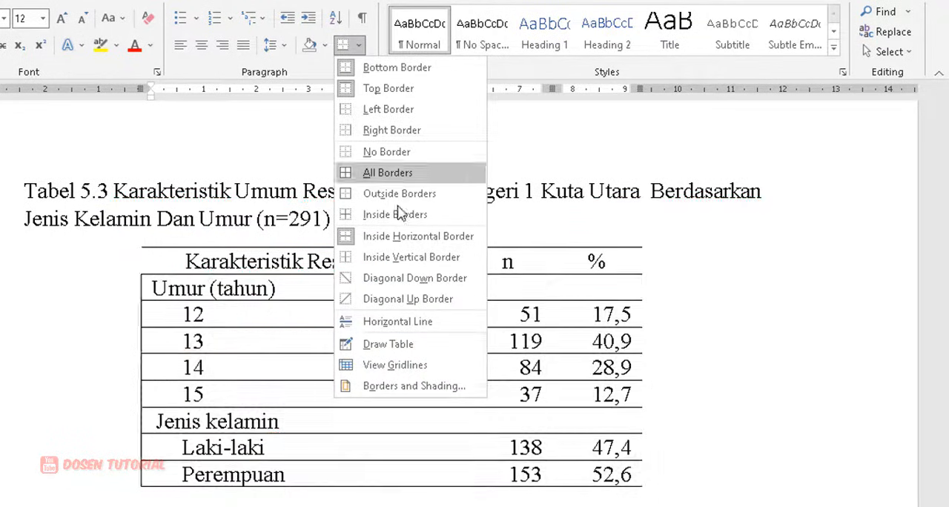
click(419, 388)
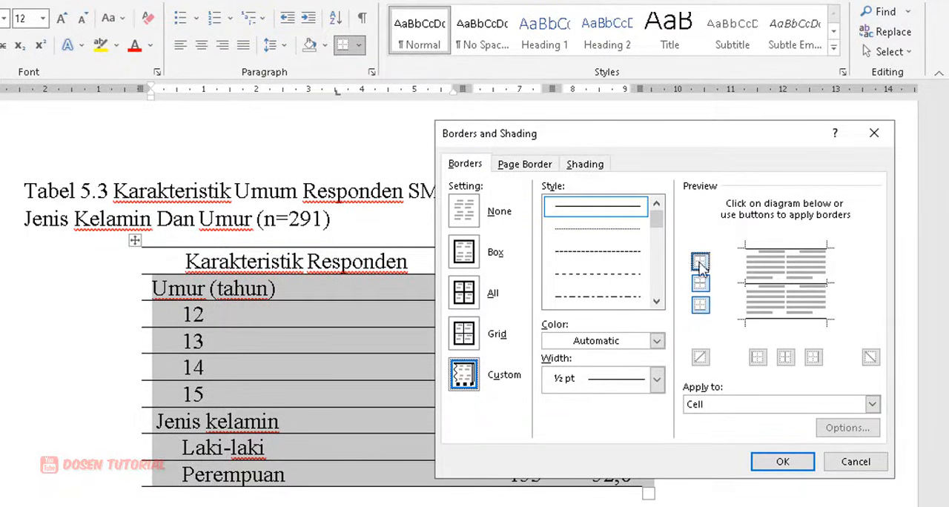
click(700, 284)
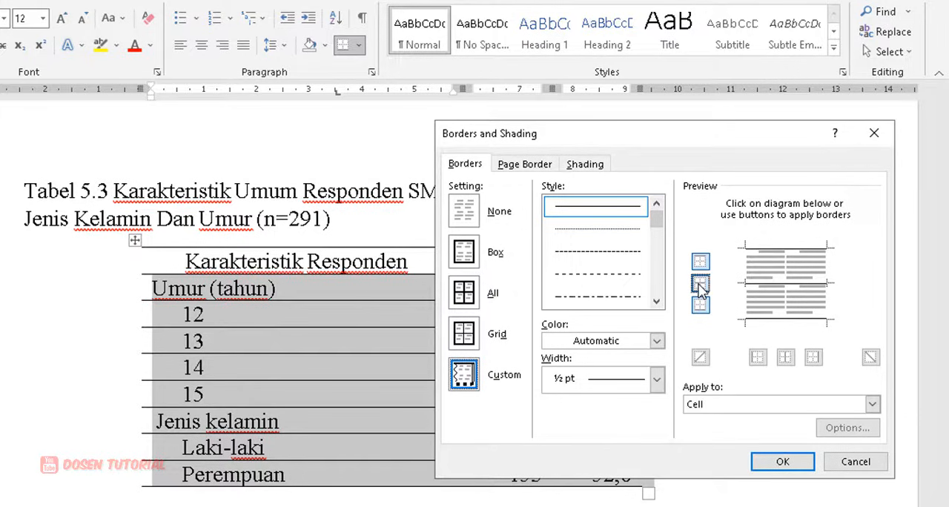
click(700, 287)
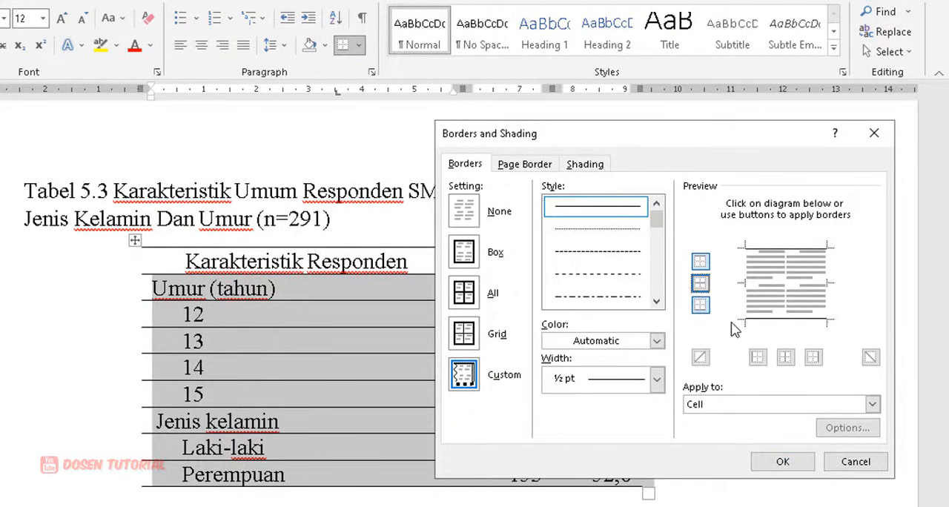
click(783, 461)
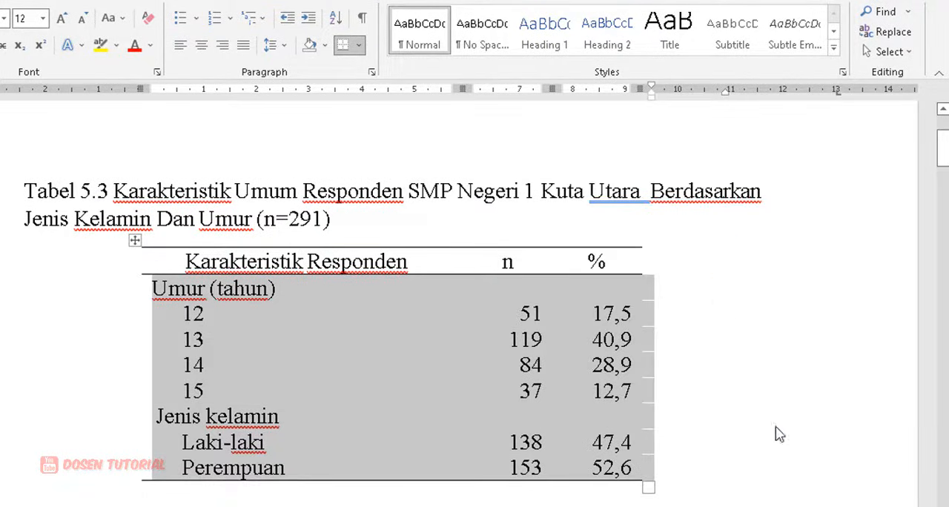
click(744, 348)
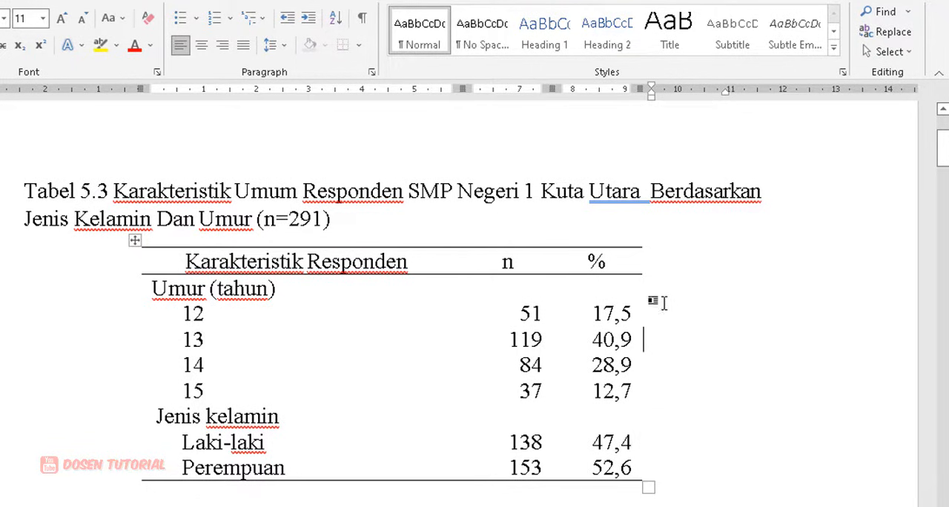
Step: Set the preferred width of the n and % columns in Tabel 5.4 to 1,5 cm
scroll(475, 361, down, 3)
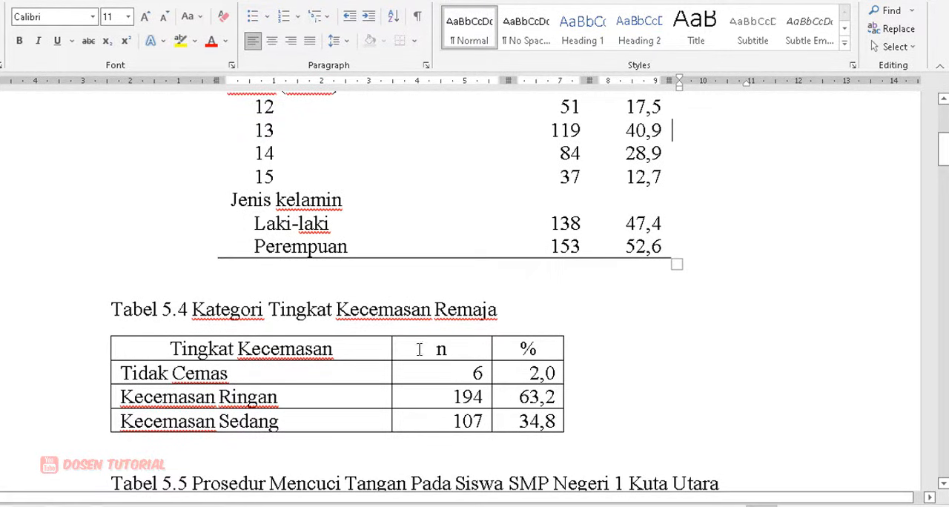
drag(449, 362, 521, 423)
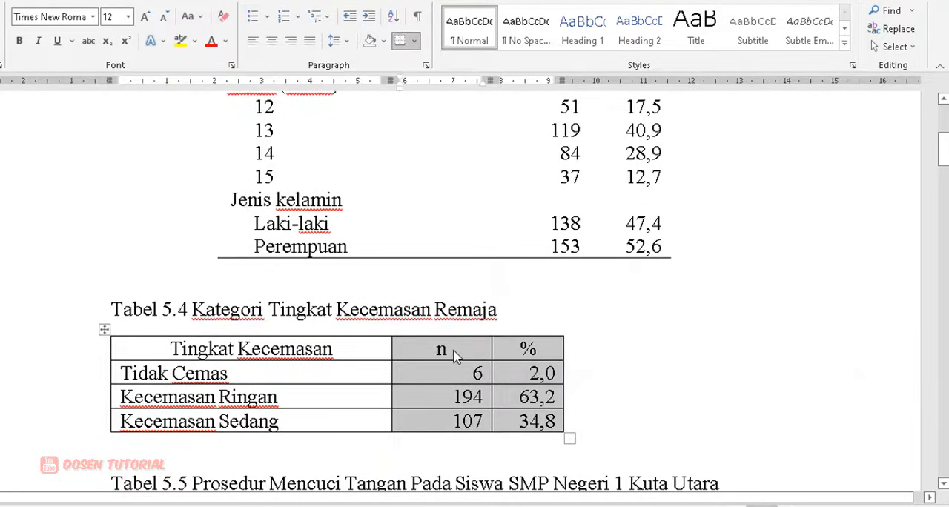
right_click(455, 355)
click(487, 315)
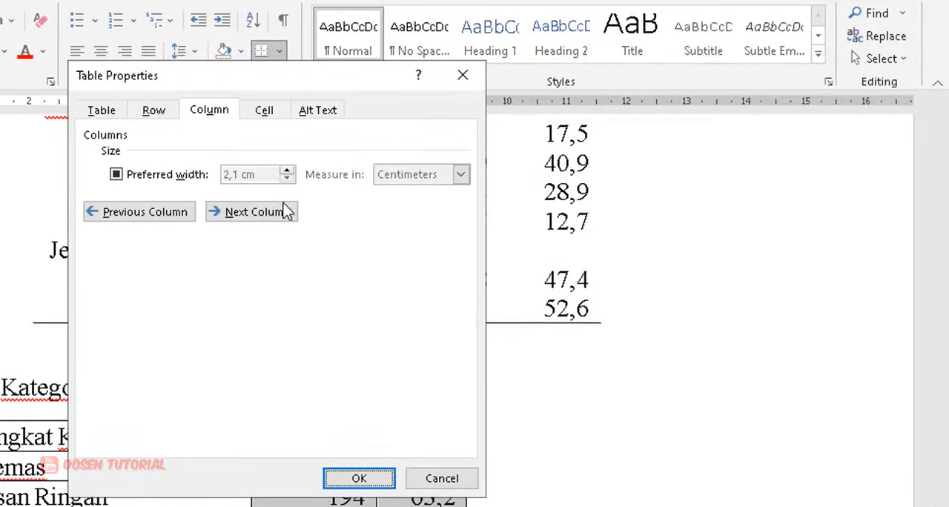
click(212, 111)
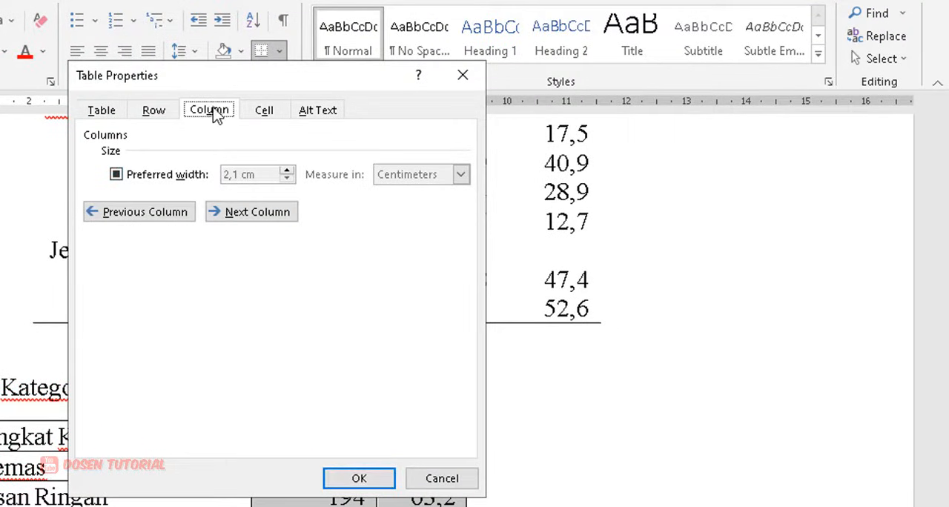
click(162, 178)
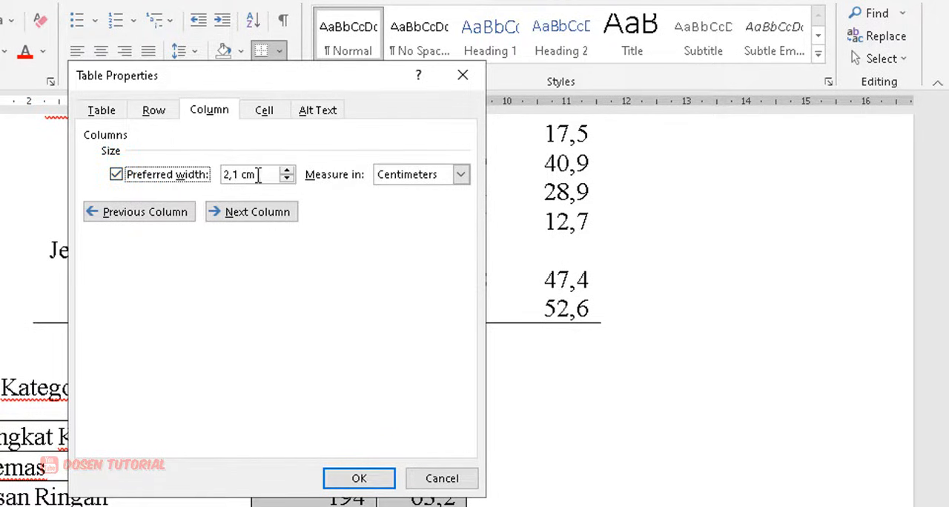
click(287, 179)
click(287, 178)
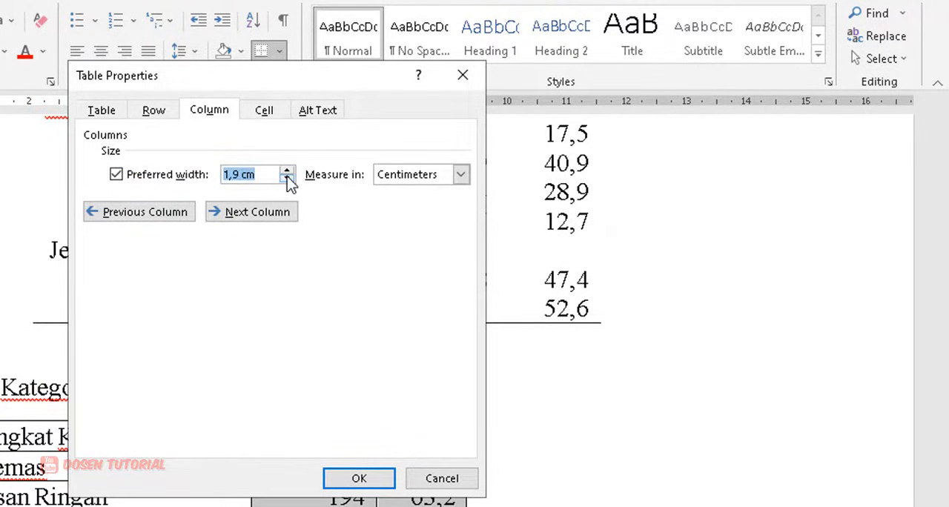
click(287, 178)
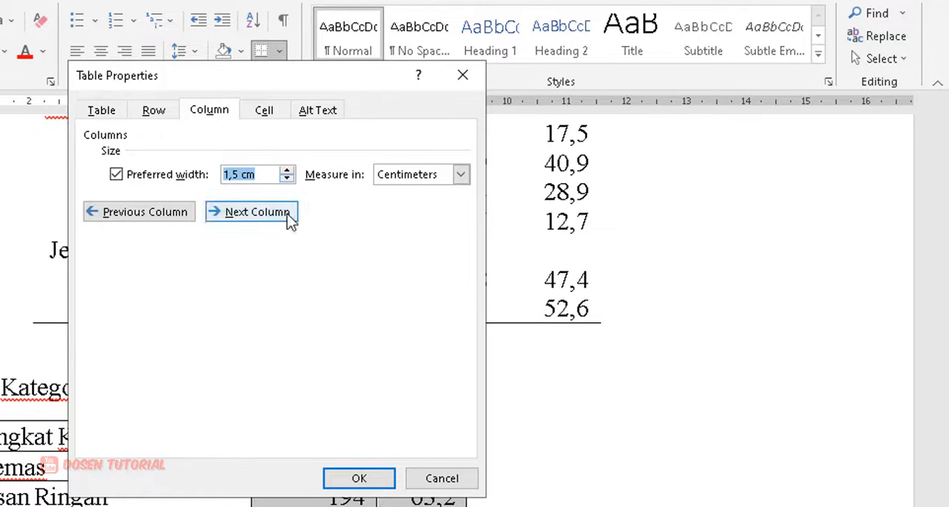
click(363, 478)
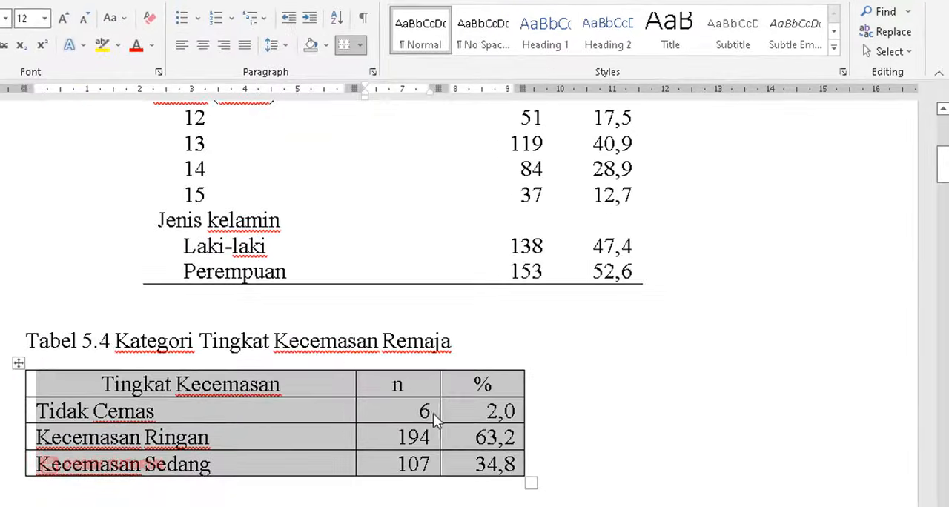
Step: Check the alignment of the numbers in Tabel 5.4 and centre the whole table between the page margins
click(487, 413)
drag(403, 412, 481, 466)
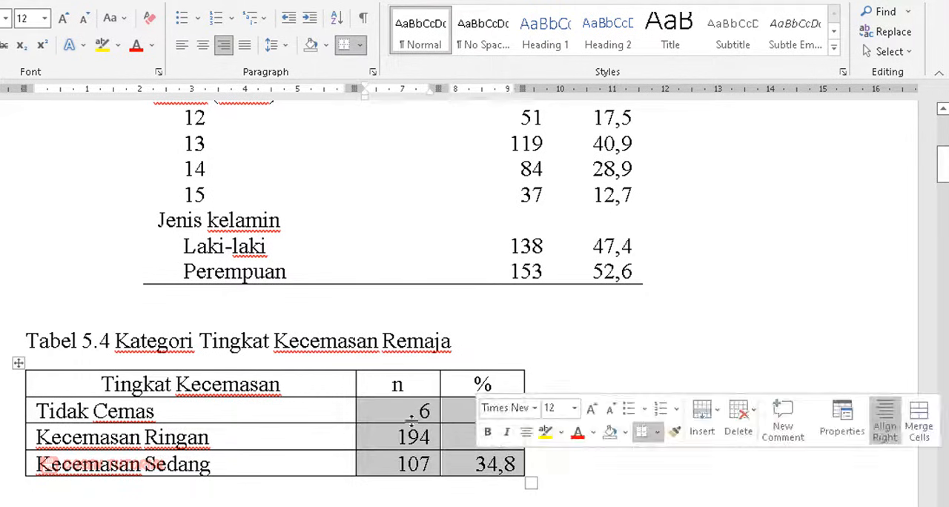
click(65, 388)
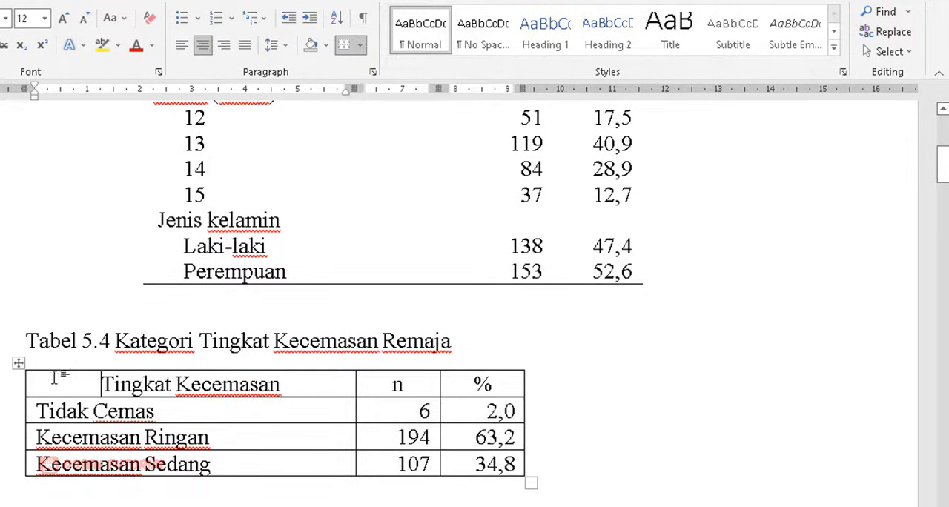
click(18, 363)
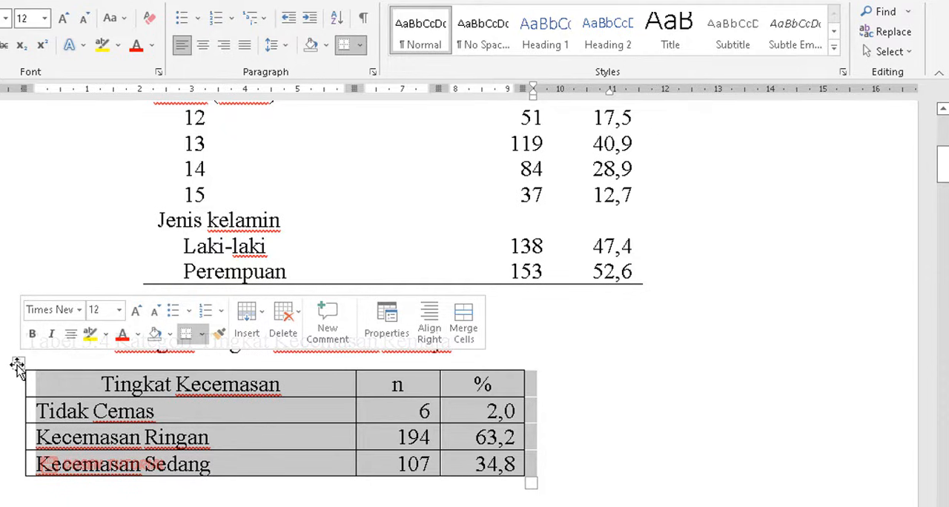
click(203, 45)
click(374, 378)
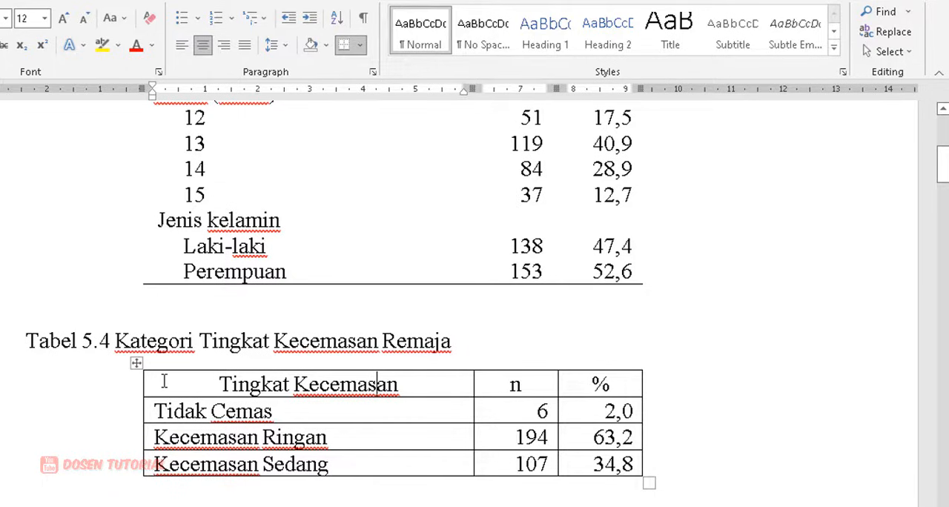
Step: Remove the left, inner and right vertical borders from the whole Tabel 5.4, keeping its horizontal lines
drag(165, 381, 622, 467)
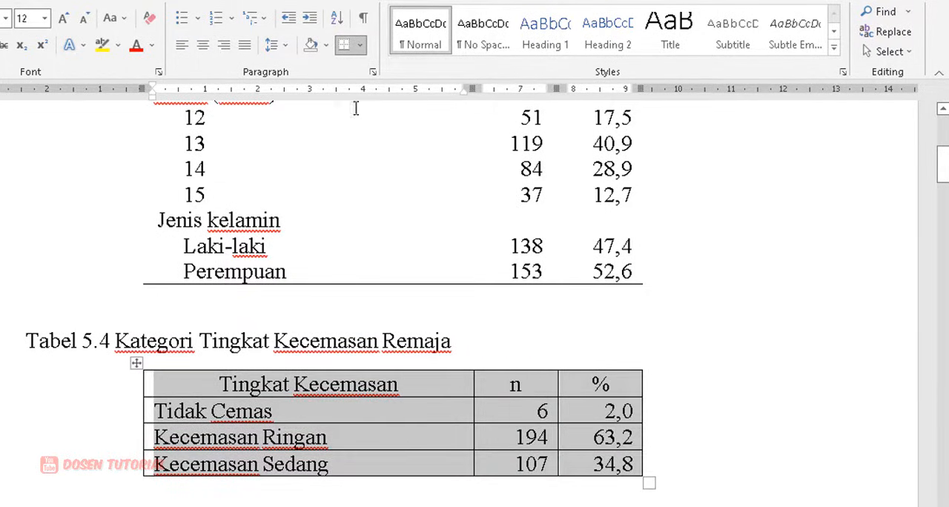
click(360, 46)
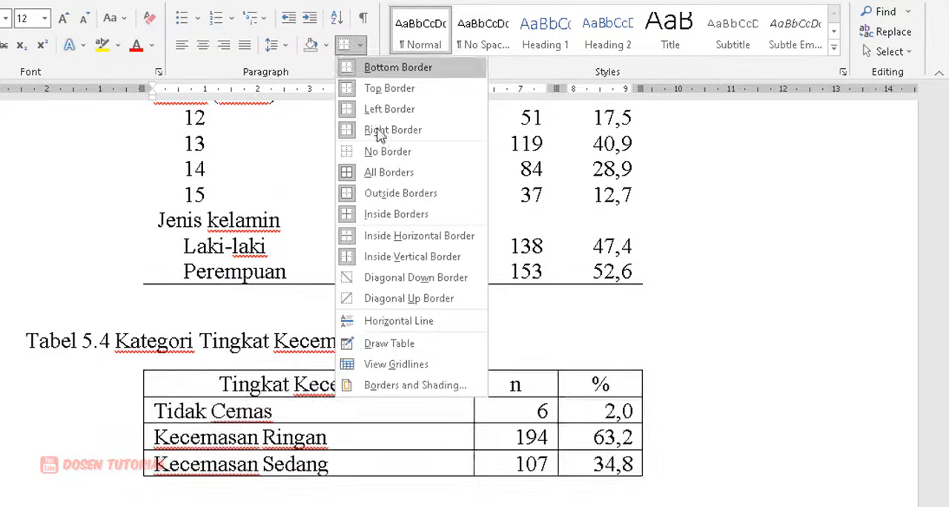
click(417, 386)
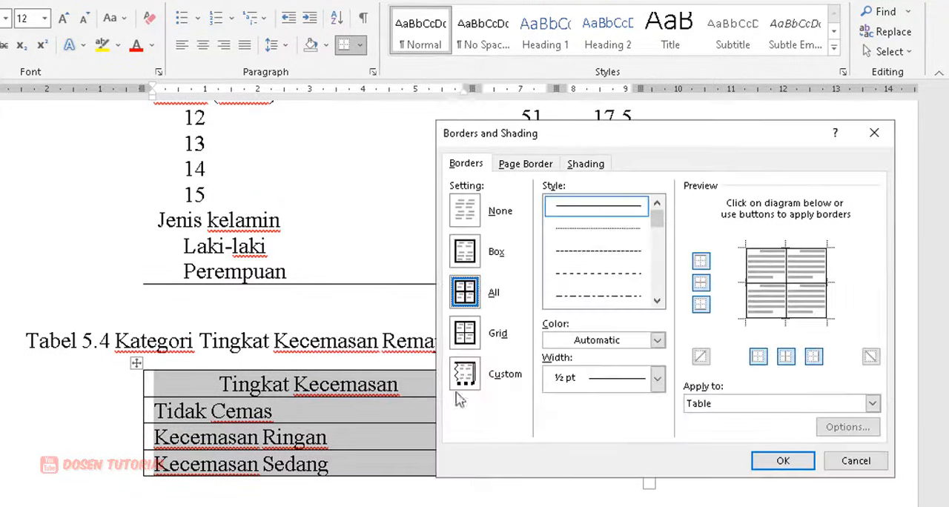
click(756, 356)
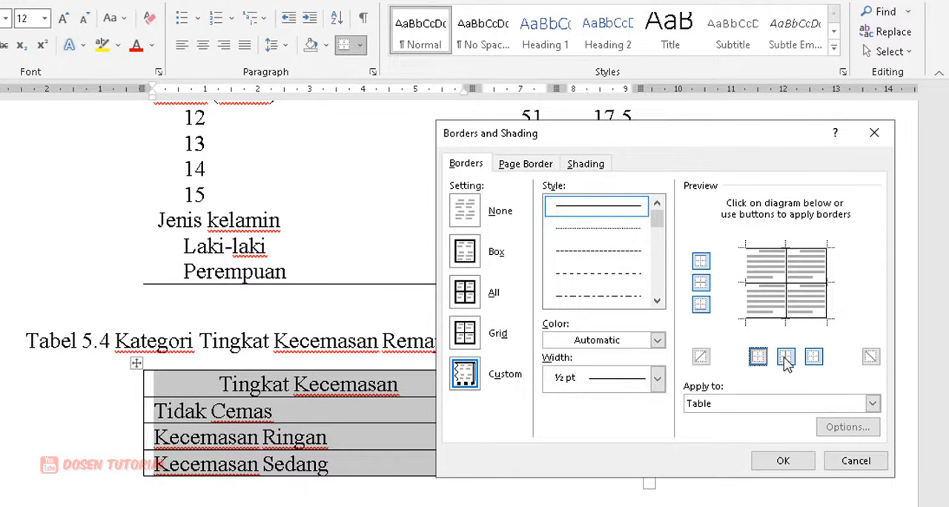
click(786, 359)
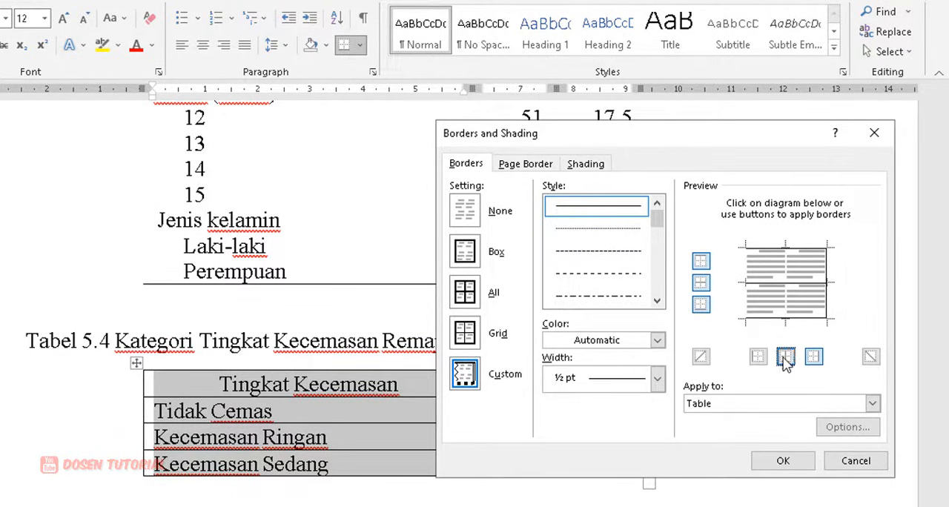
click(813, 358)
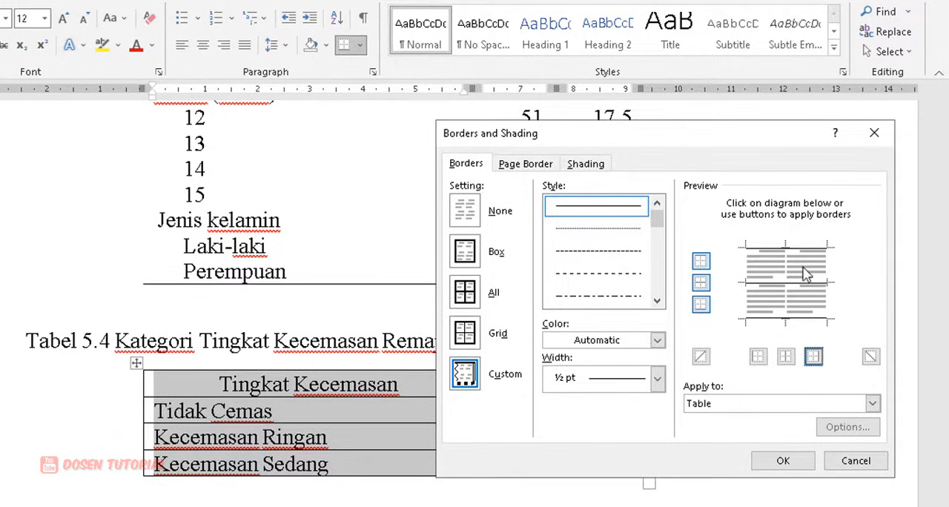
click(798, 461)
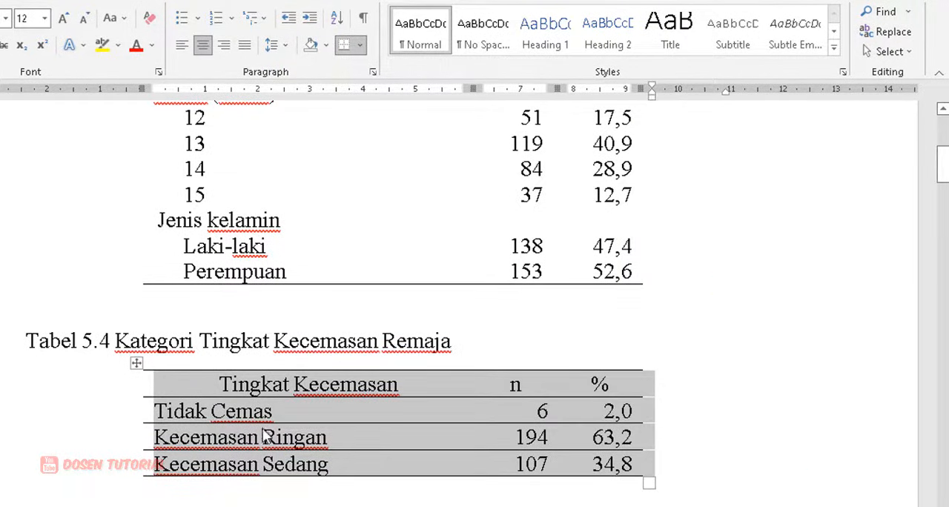
click(266, 419)
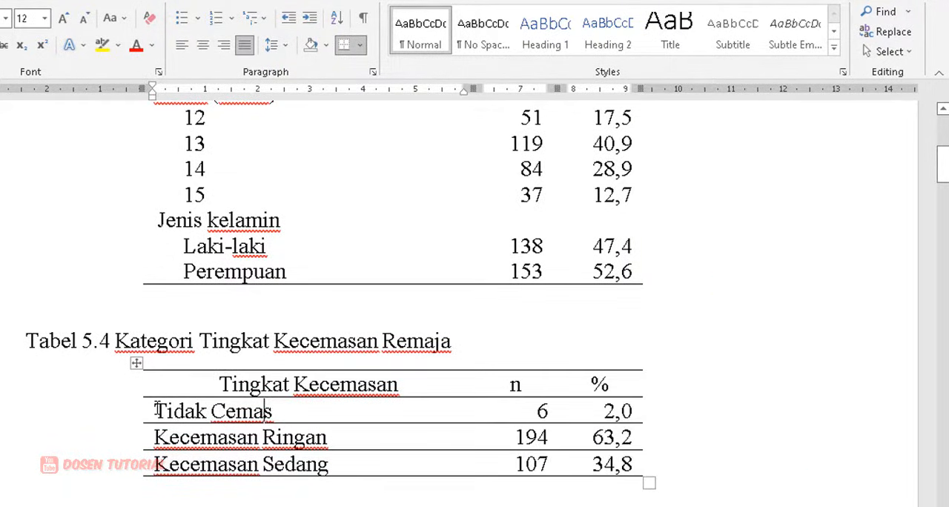
Step: Remove the inside horizontal borders from the Tidak Cemas through Kecemasan Sedang rows of Tabel 5.4, keeping the top and bottom lines
drag(157, 408, 306, 426)
drag(477, 454, 630, 458)
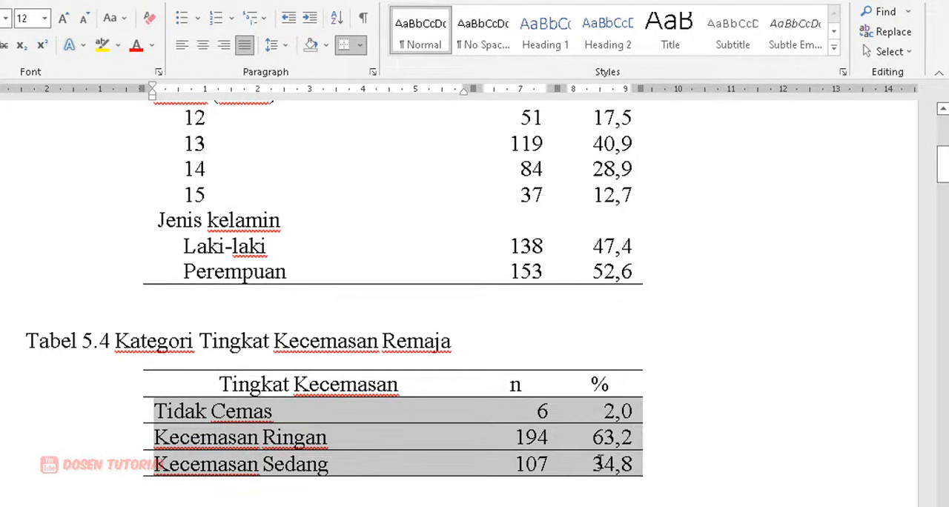
click(360, 44)
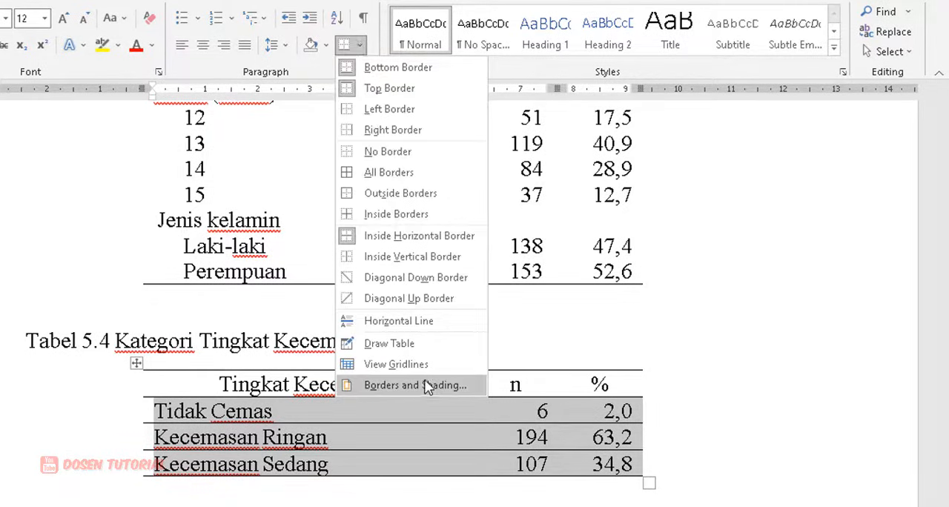
click(423, 385)
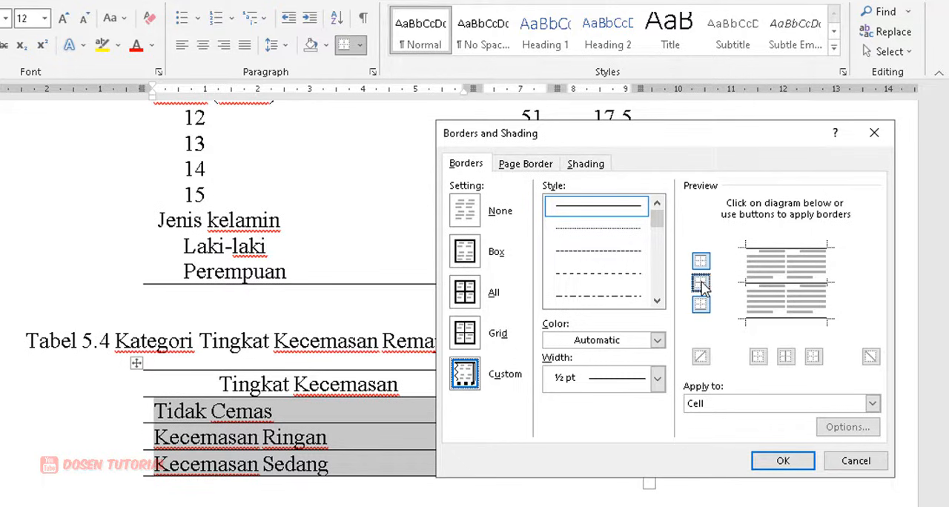
click(701, 288)
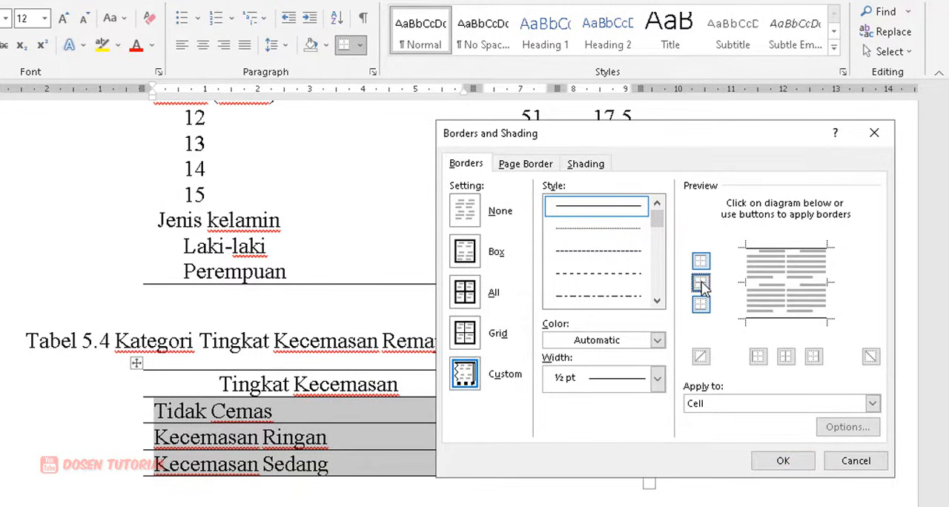
click(784, 460)
click(754, 428)
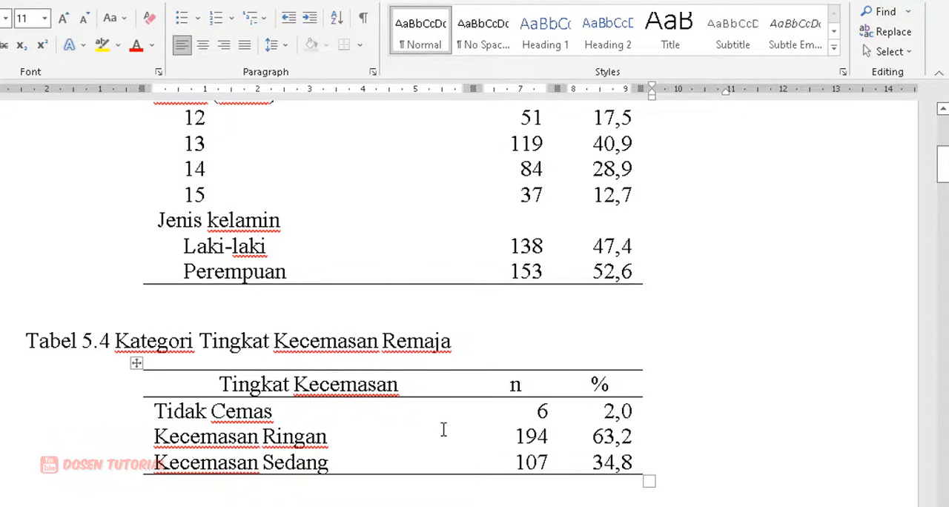
Step: Remove the left, inner and right vertical borders from the whole Tabel 5.5, keeping its horizontal lines
scroll(442, 429, down, 5)
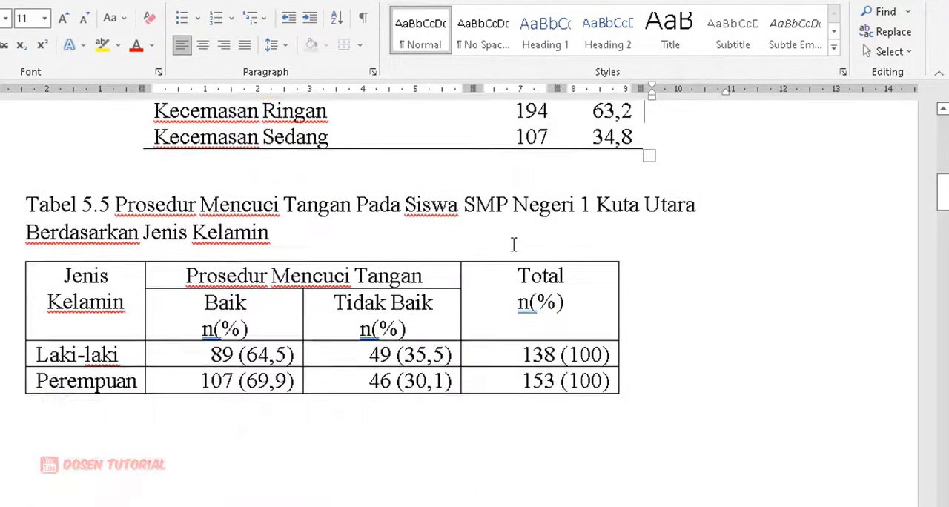
scroll(506, 253, up, 2)
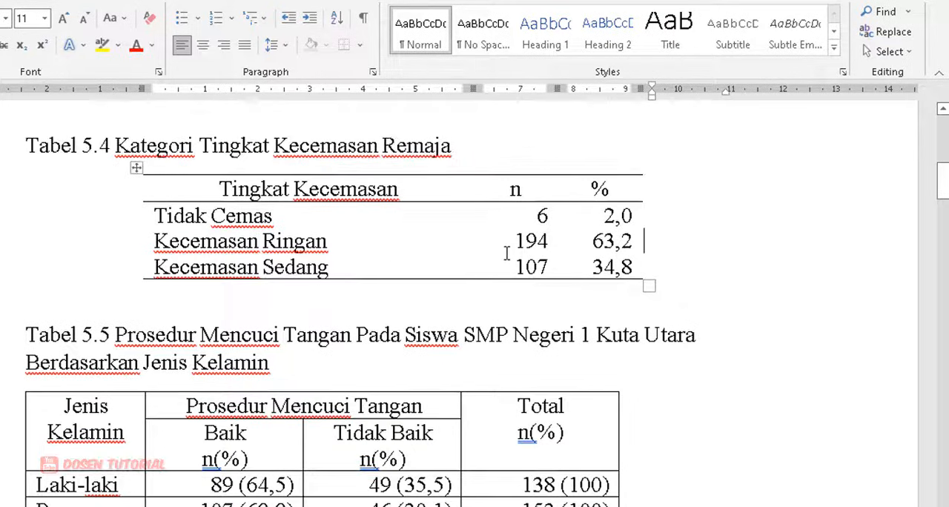
scroll(506, 256, down, 3)
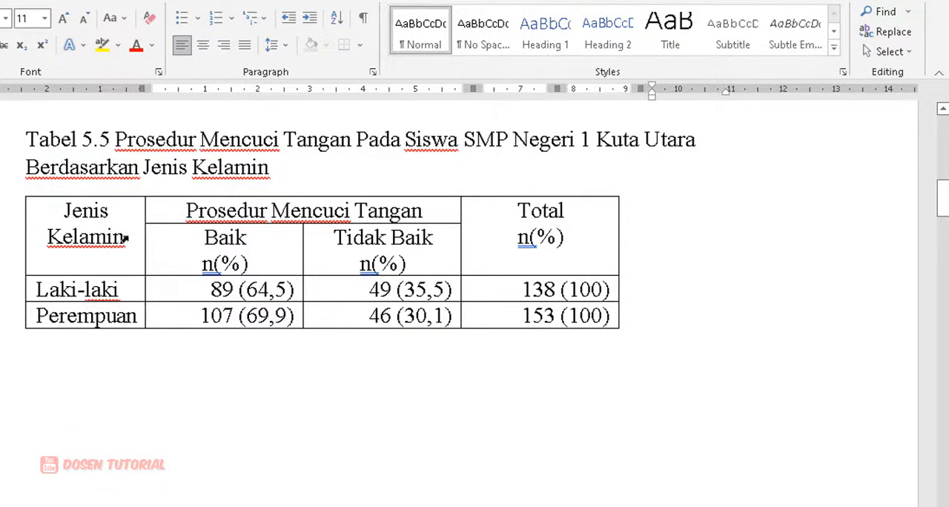
drag(59, 209, 526, 311)
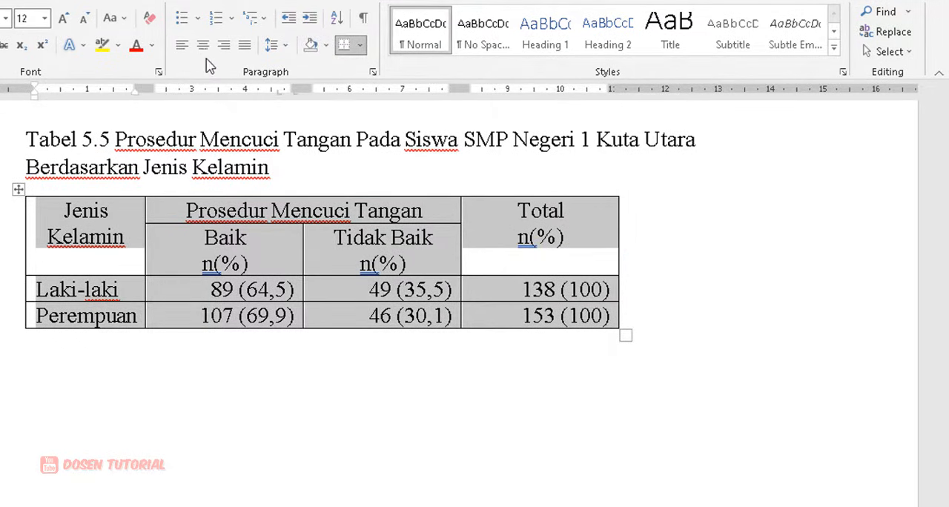
click(361, 49)
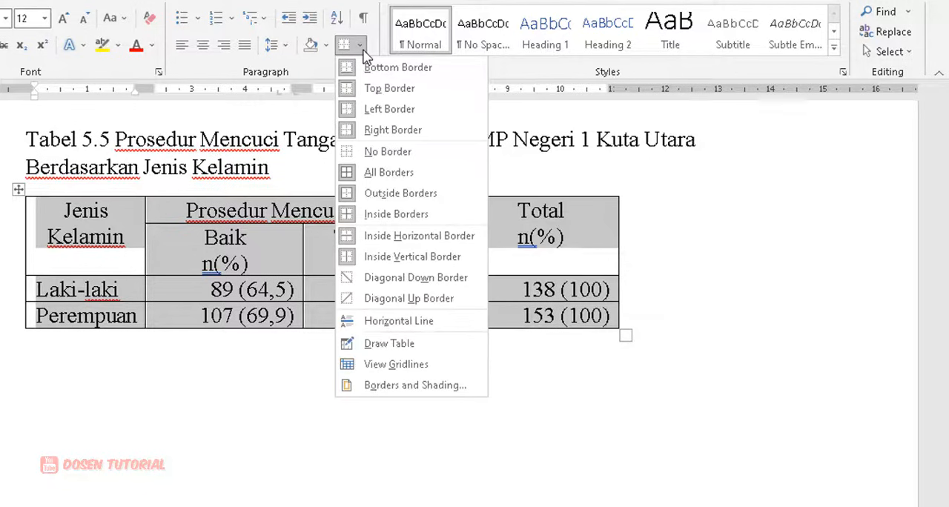
click(409, 385)
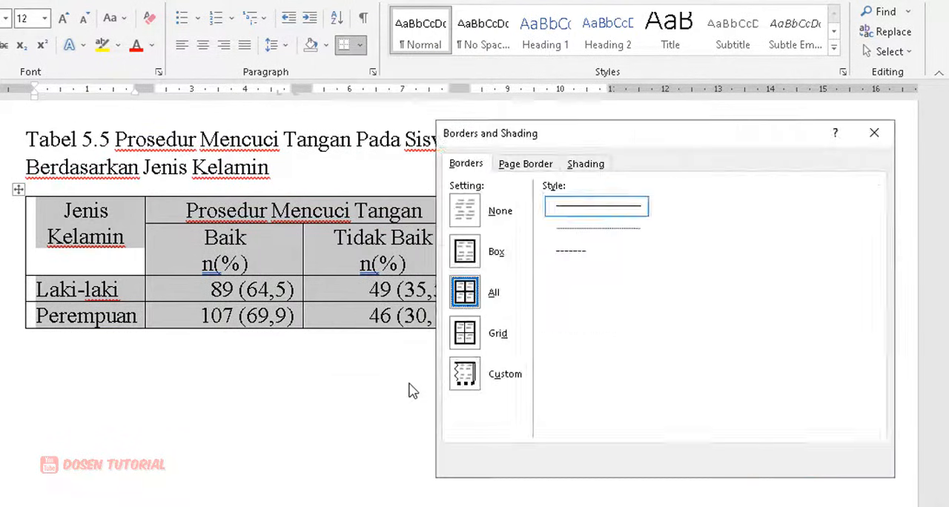
click(757, 356)
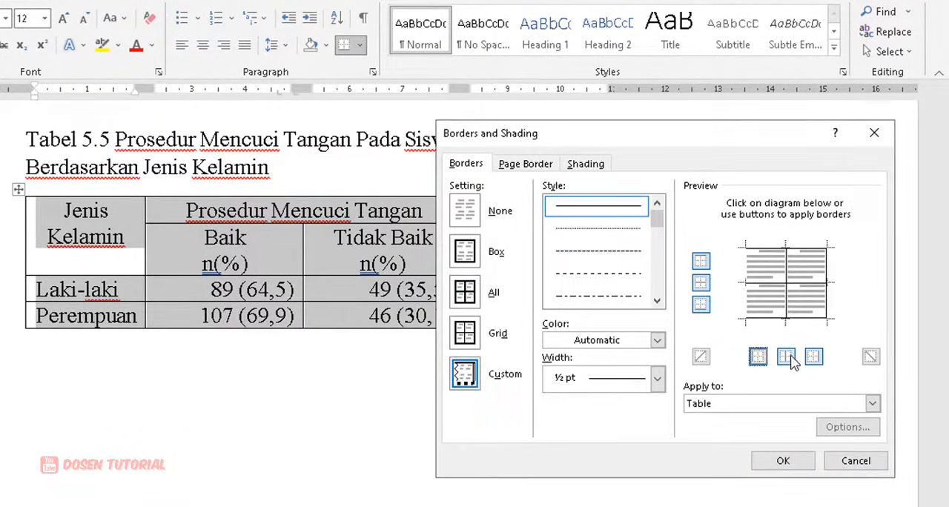
click(787, 358)
click(814, 358)
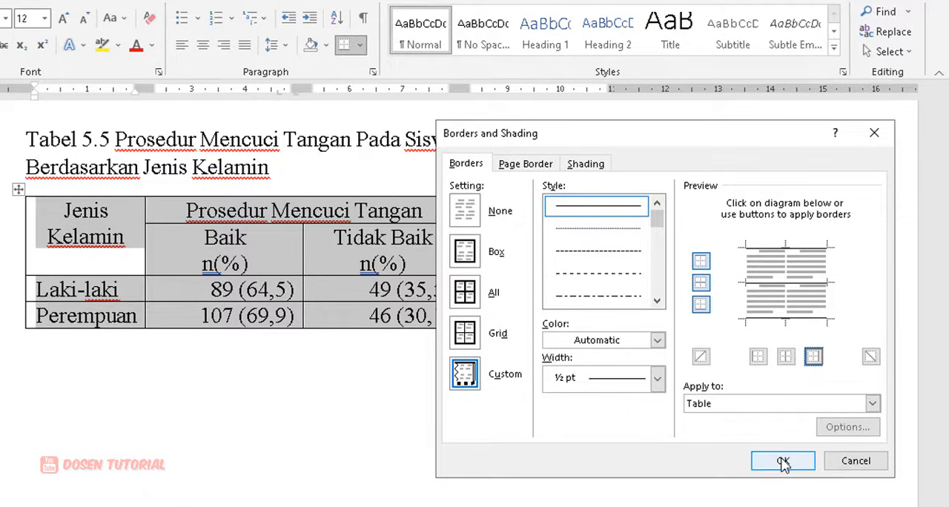
click(782, 461)
click(490, 396)
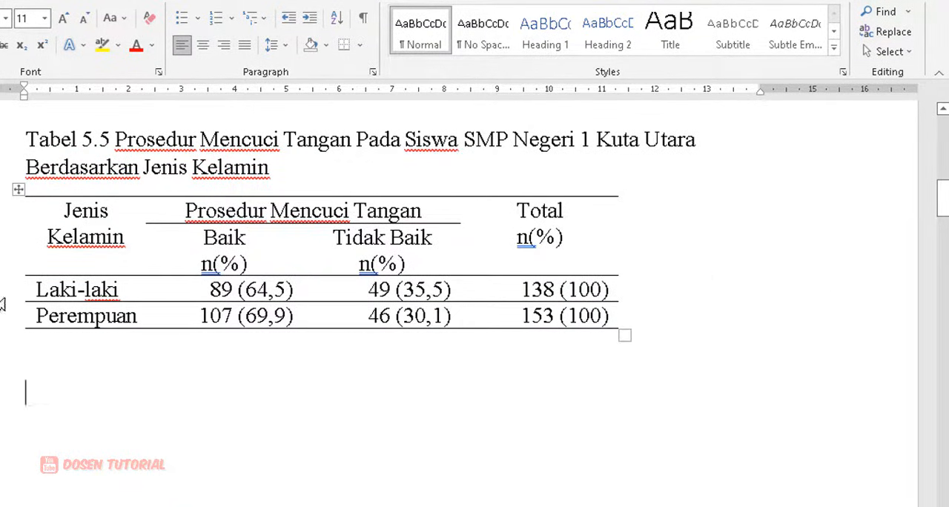
Step: Remove the horizontal border between the Laki-laki and Perempuan rows of Tabel 5.5, keeping the lines above and below them
drag(72, 286, 583, 316)
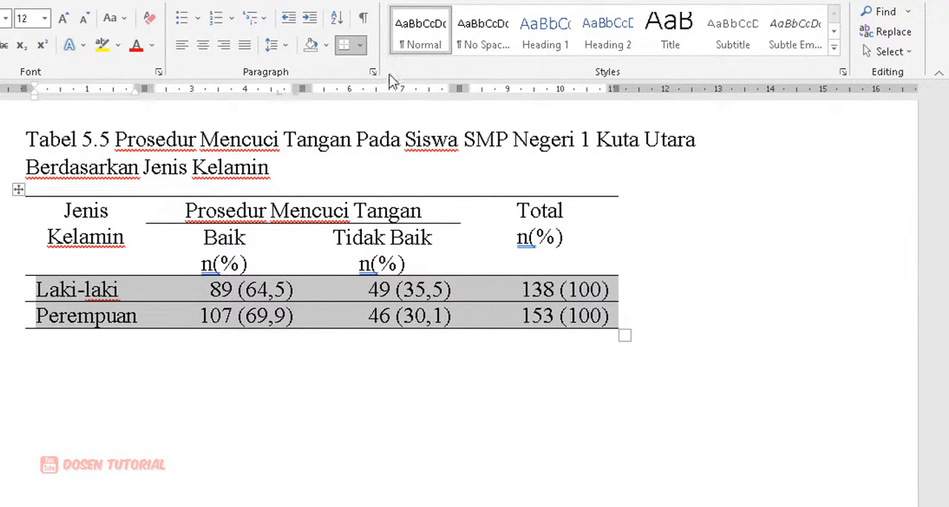
click(363, 46)
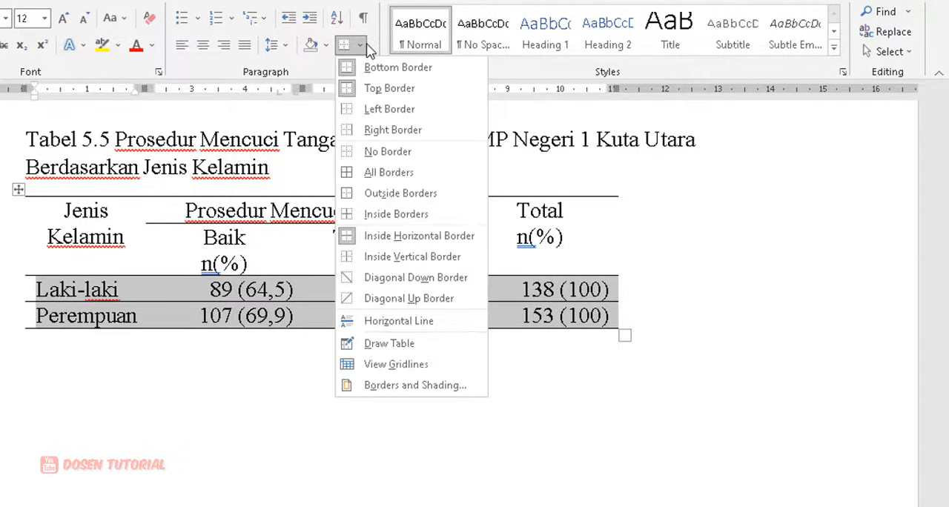
click(419, 386)
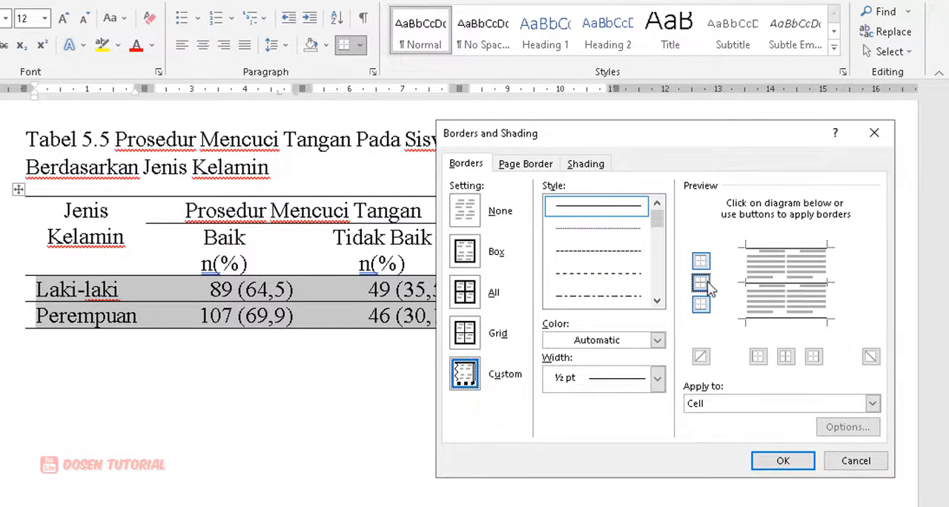
click(701, 284)
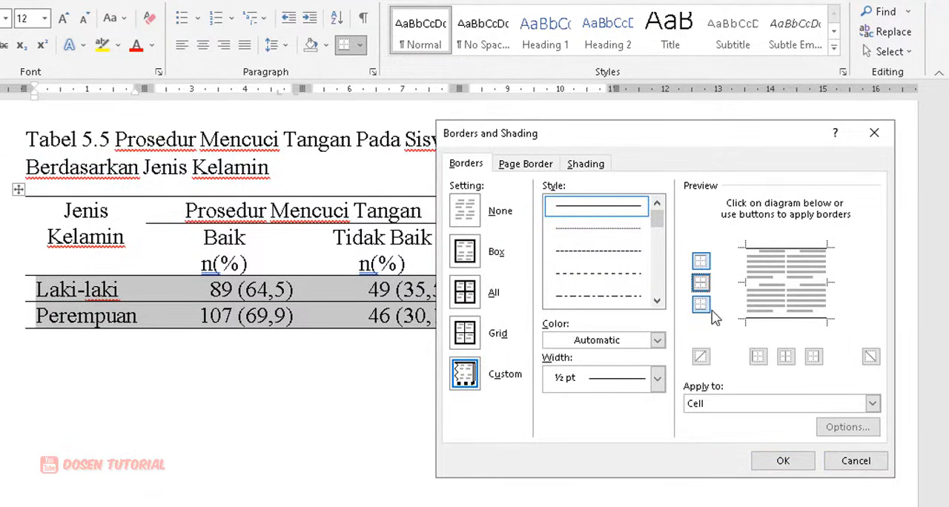
click(784, 461)
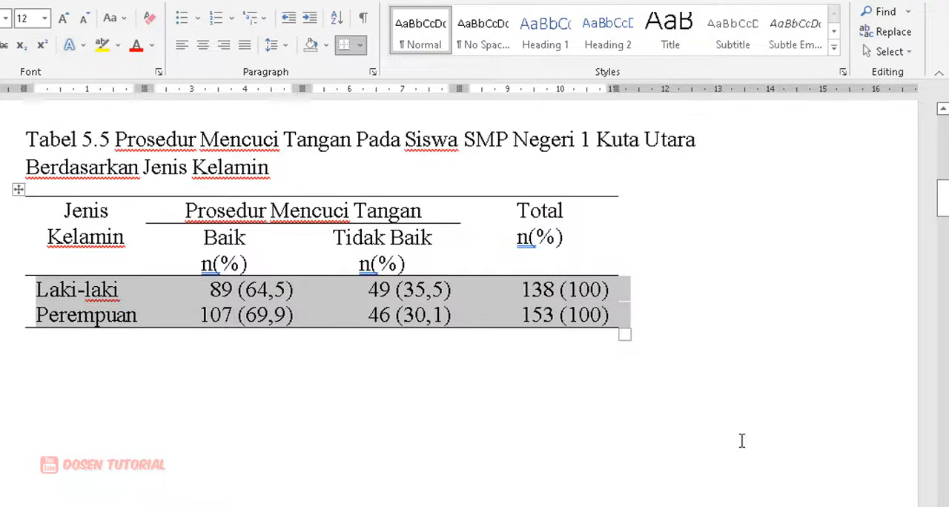
click(728, 431)
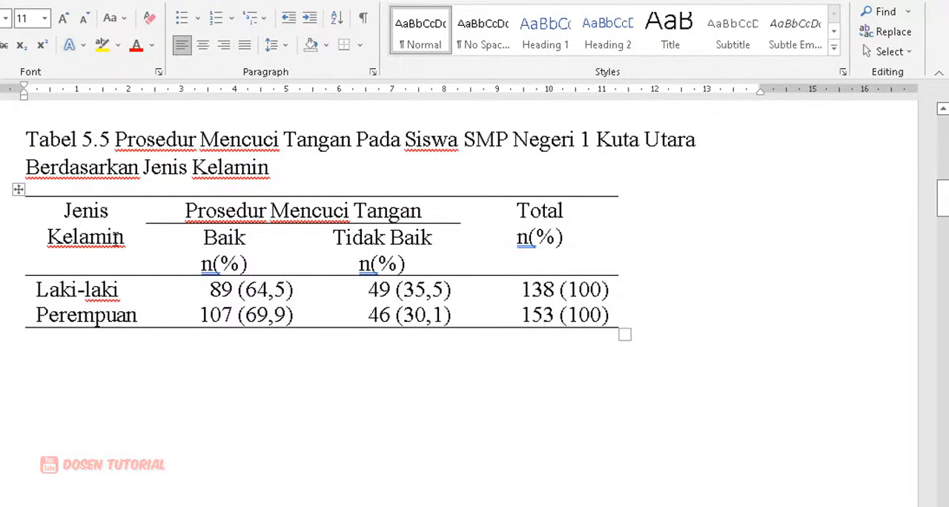
Step: Centre the whole Tabel 5.5 between the page margins
click(19, 190)
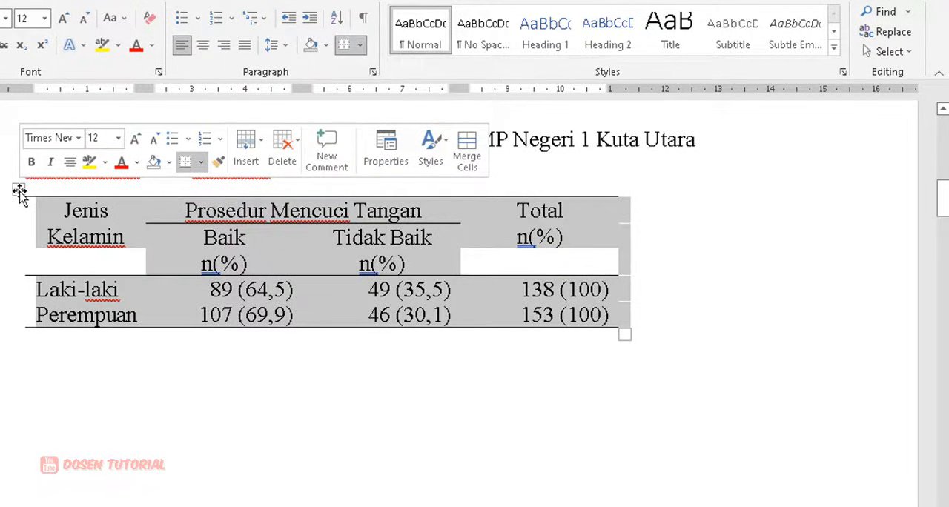
click(202, 45)
click(302, 162)
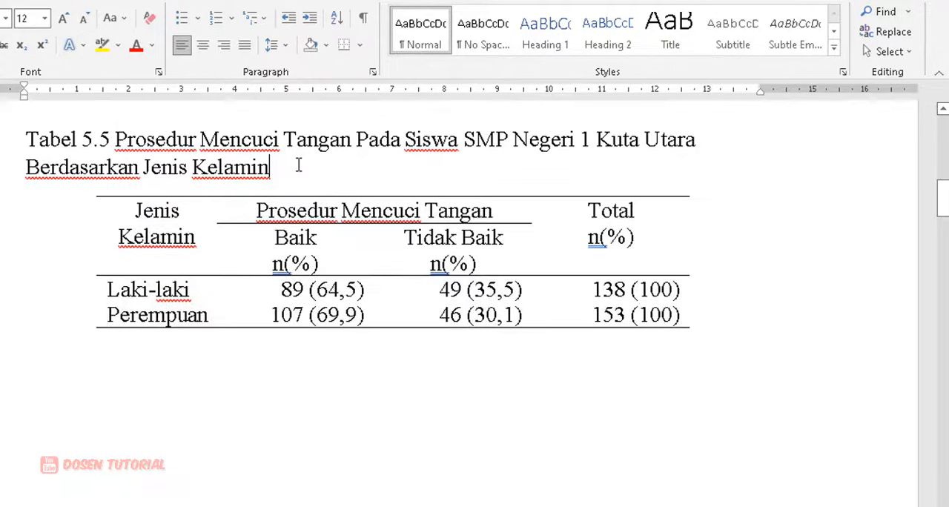
Step: Justify the two-line caption of Tabel 5.3
scroll(323, 289, up, 8)
scroll(323, 289, up, 3)
scroll(323, 289, down, 1)
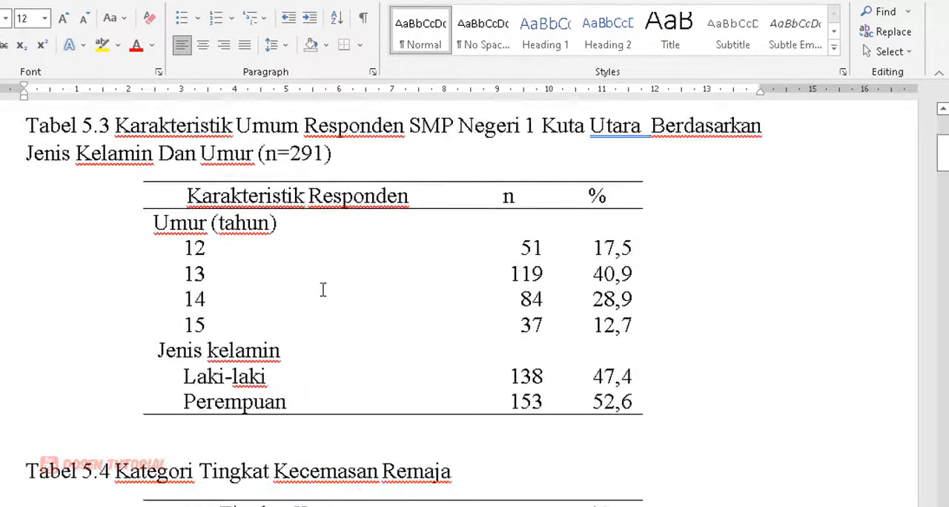
scroll(323, 289, up, 2)
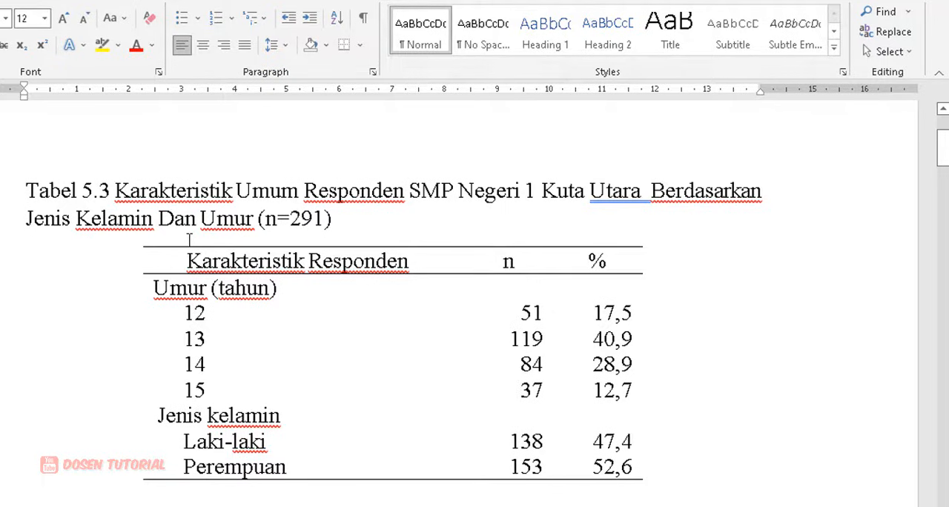
drag(26, 192, 333, 221)
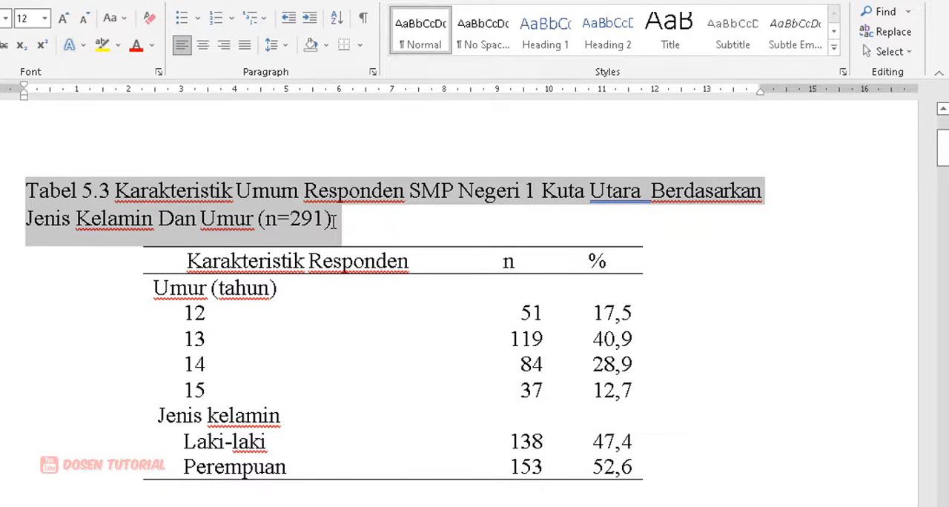
key(ctrl+j)
click(171, 191)
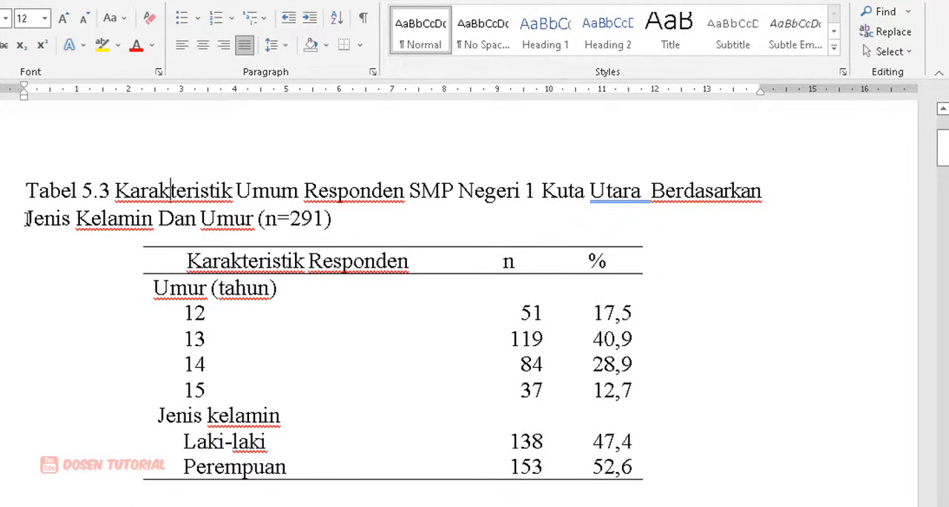
Step: Give the Tabel 5.3 caption a hanging indent so its second line starts under the word Karakteristik
drag(25, 219, 333, 220)
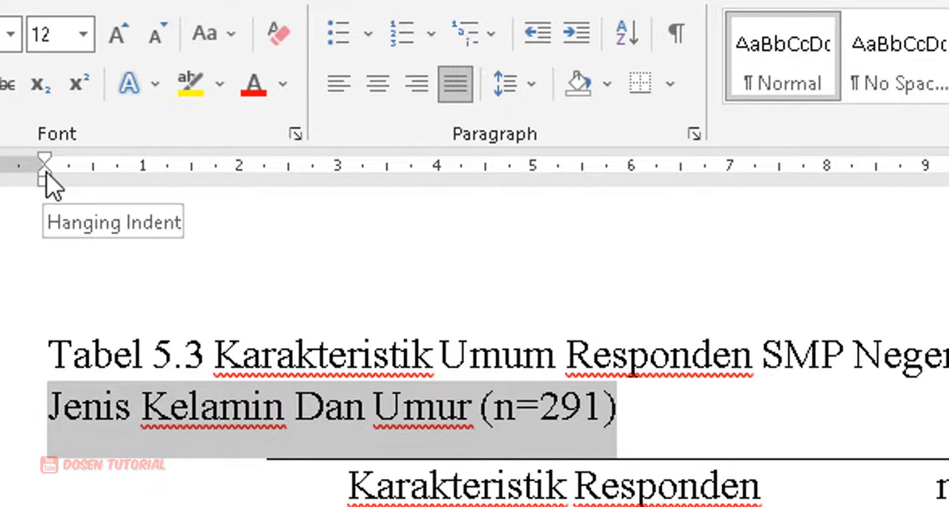
drag(46, 175, 215, 190)
drag(220, 407, 787, 409)
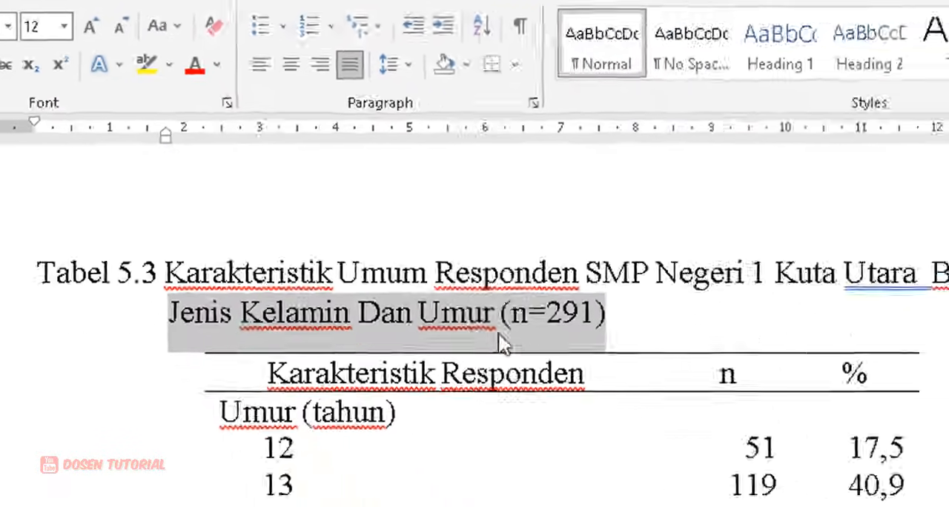
click(813, 416)
Step: Centre the one-line caption of Tabel 5.4 above its table
scroll(719, 504, down, 3)
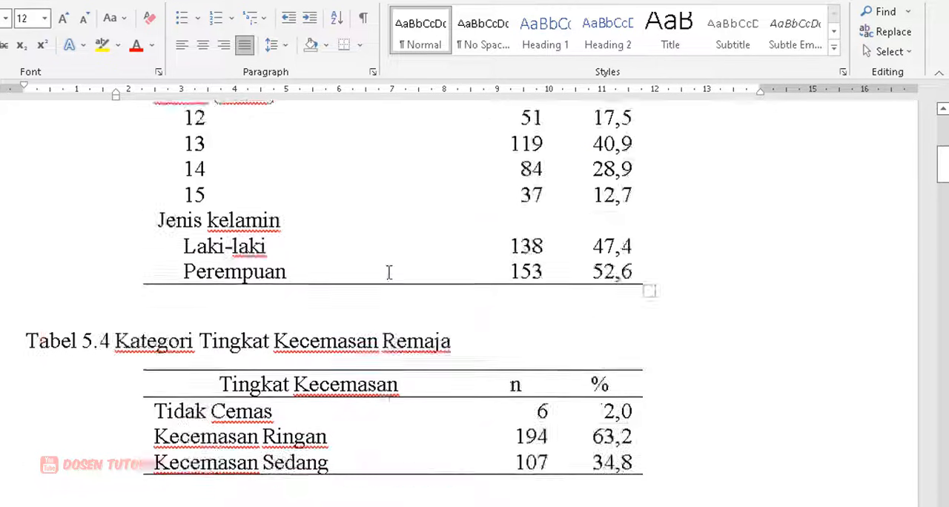
scroll(389, 272, down, 3)
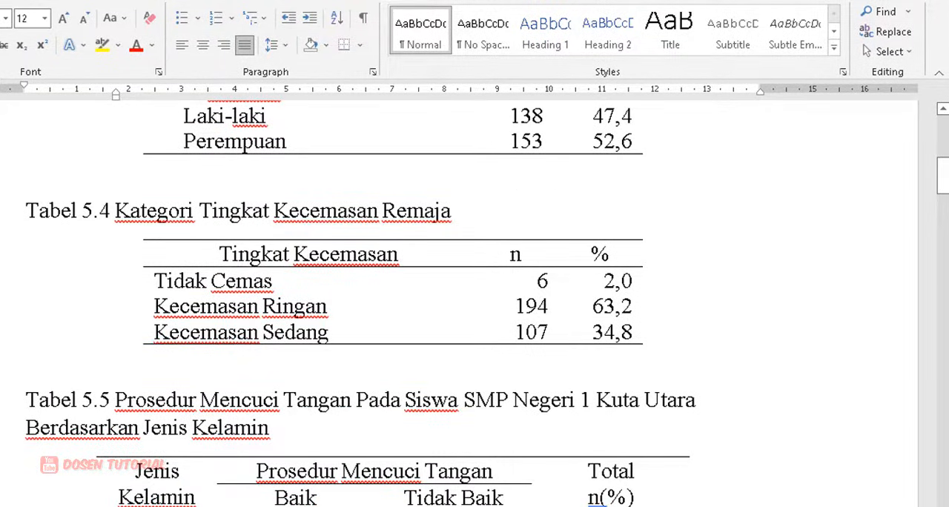
click(9, 210)
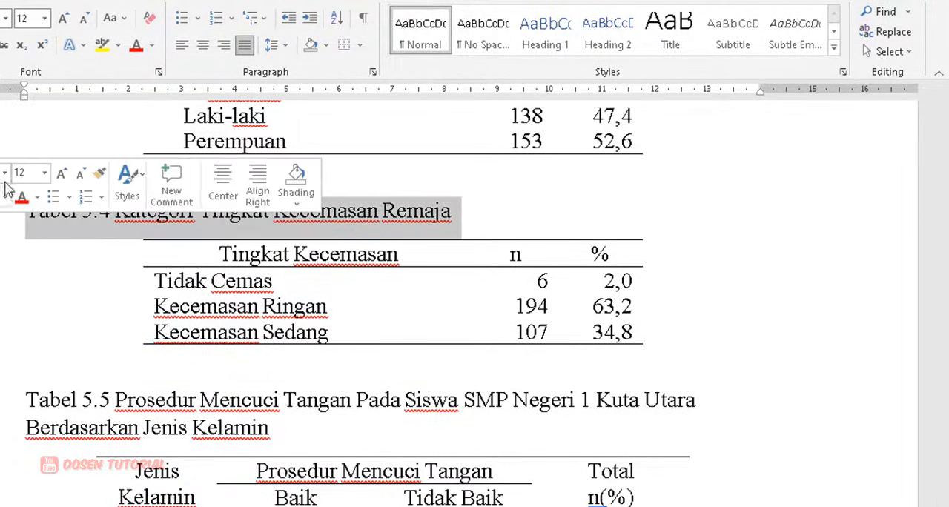
click(203, 49)
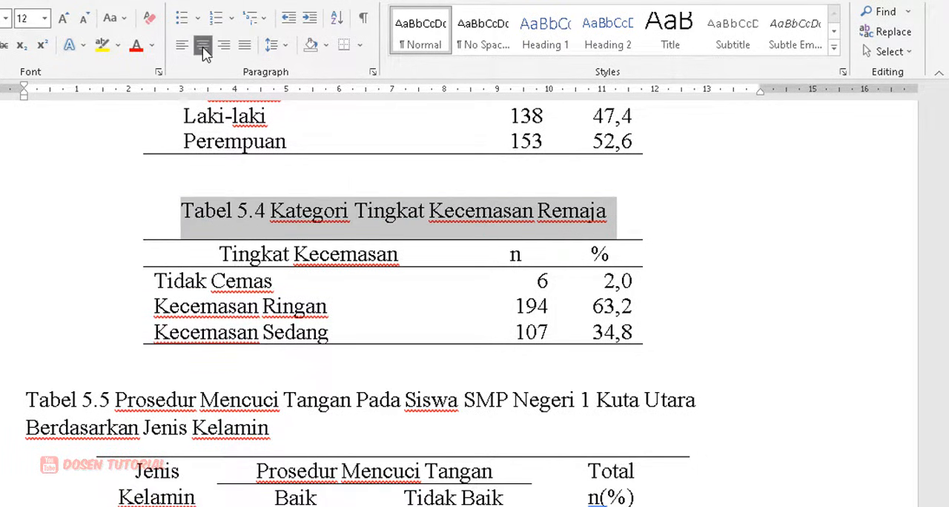
click(287, 221)
Step: Give the Tabel 5.5 caption a hanging indent so its second line starts under the word Prosedur, and review the finished tables
scroll(319, 237, down, 3)
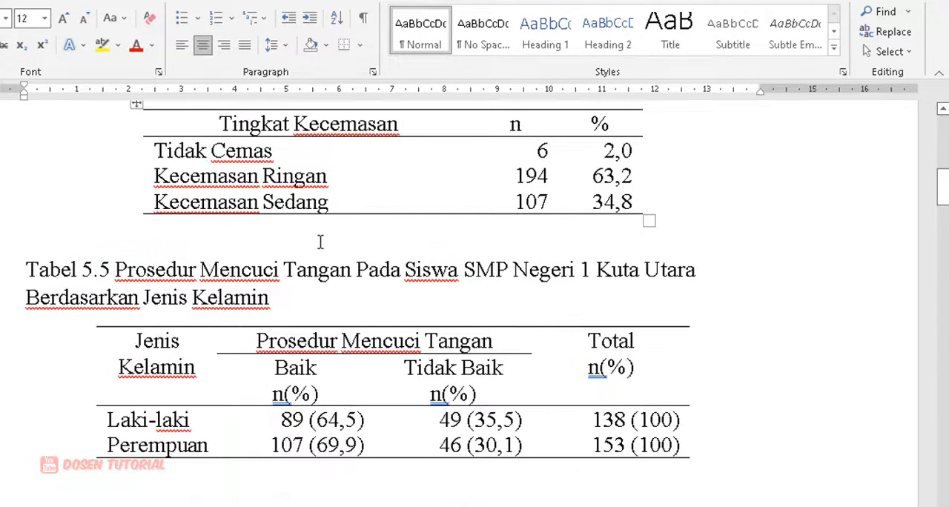
drag(25, 297, 269, 298)
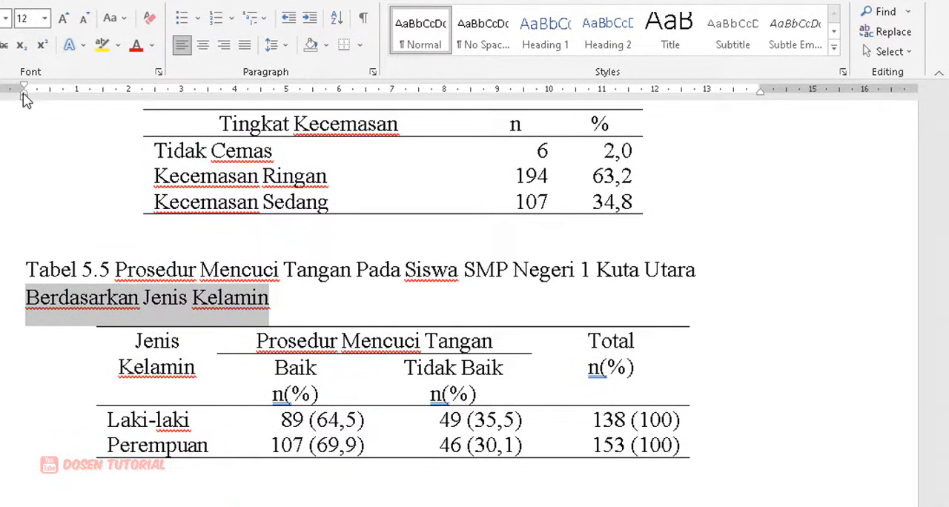
drag(23, 94, 104, 100)
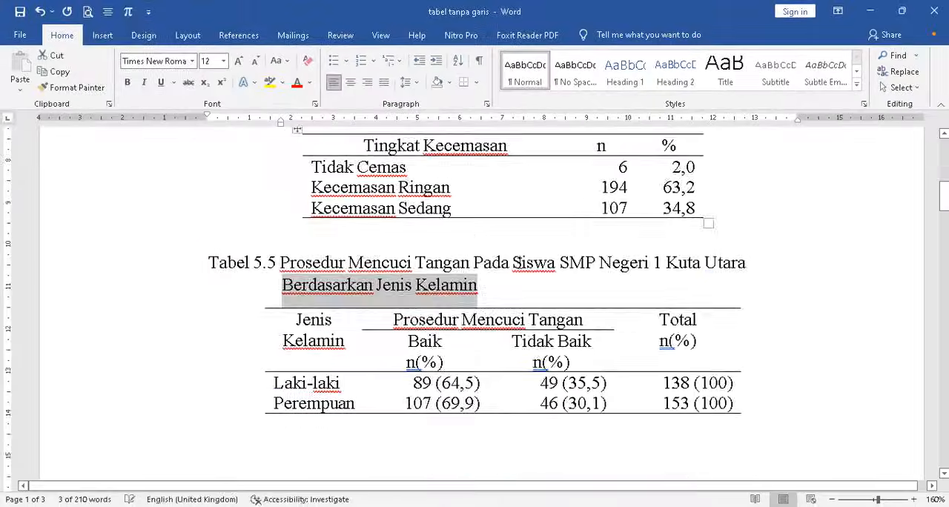
scroll(555, 165, up, 4)
click(556, 166)
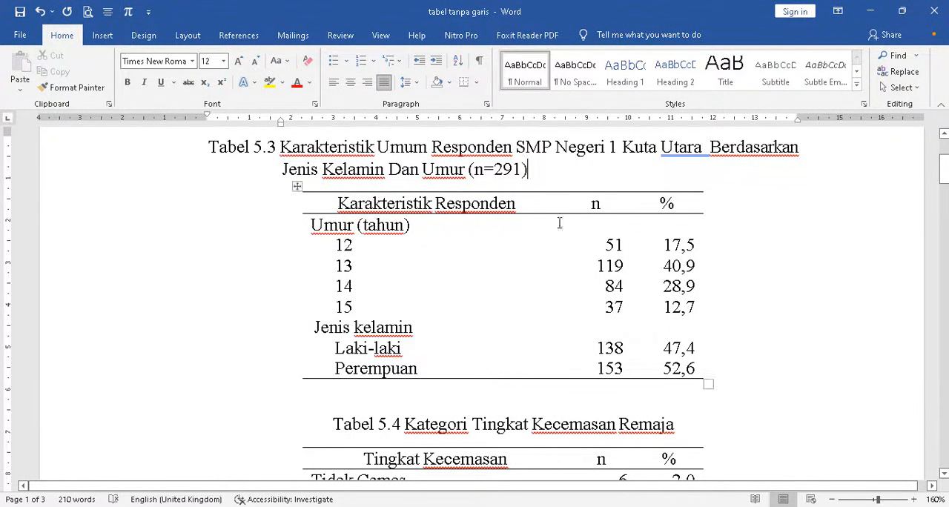
scroll(558, 263, down, 3)
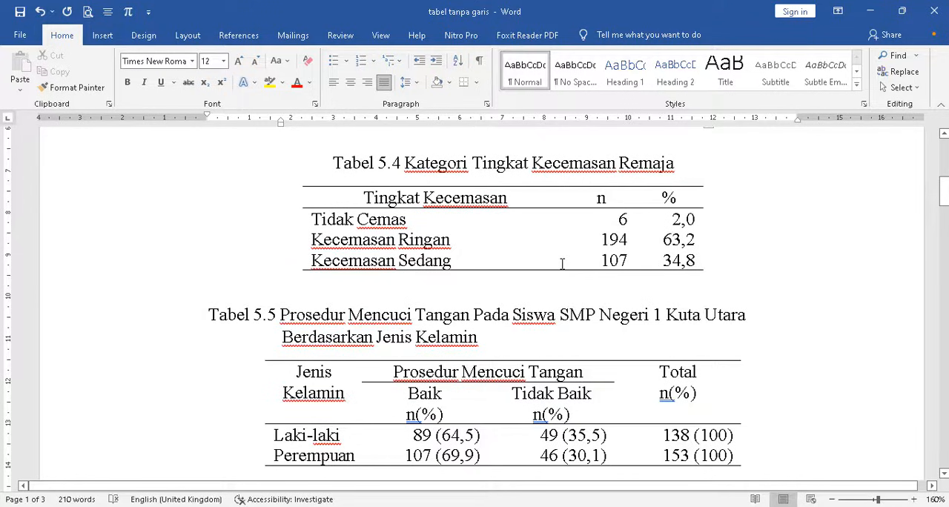